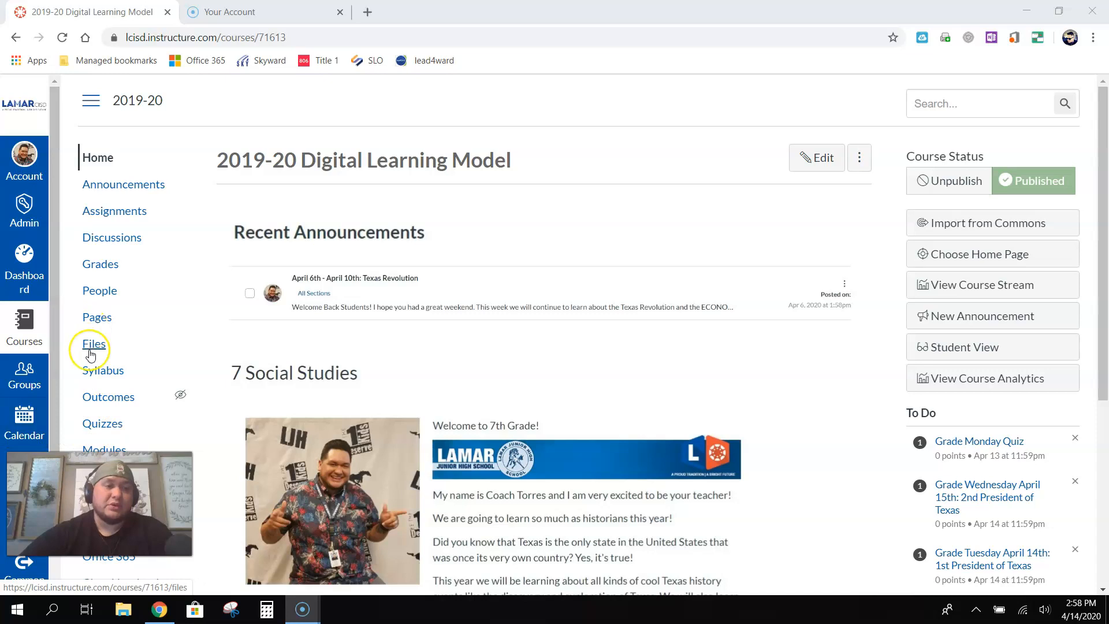
# Open the course's list of modules and look over the existing weekly modules.
pyautogui.scroll(-1, 90, 354)
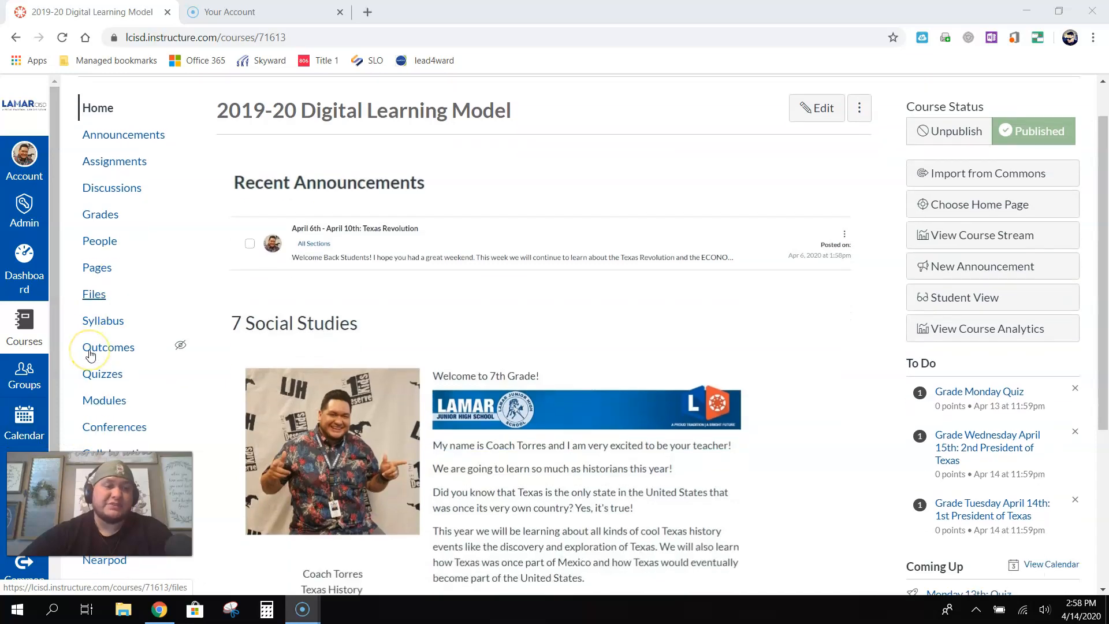
pyautogui.click(101, 405)
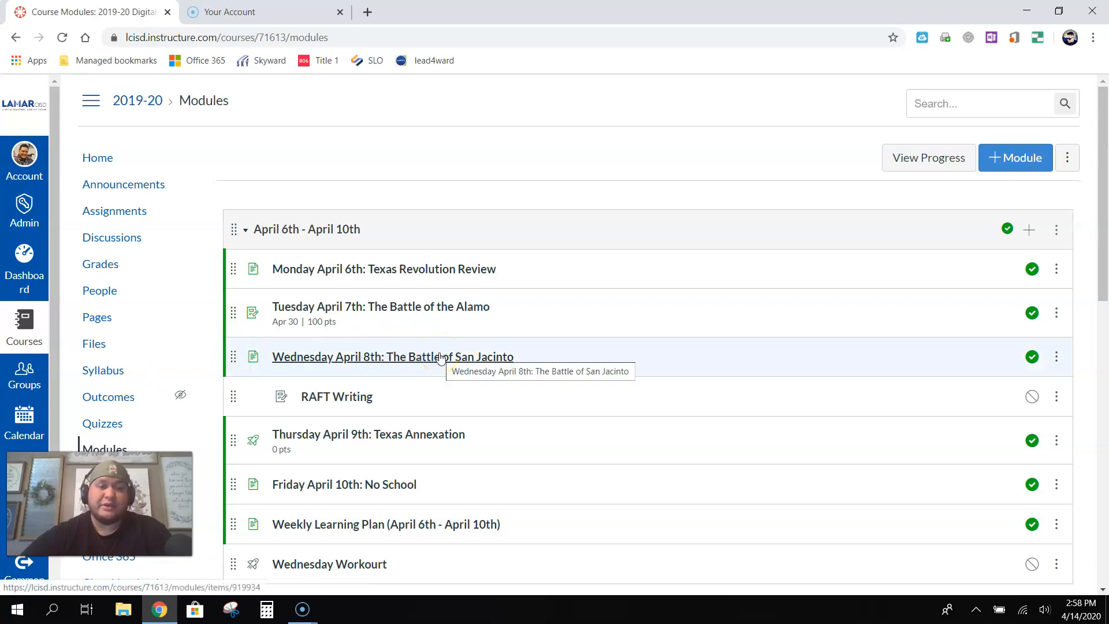
pyautogui.scroll(-4, 441, 357)
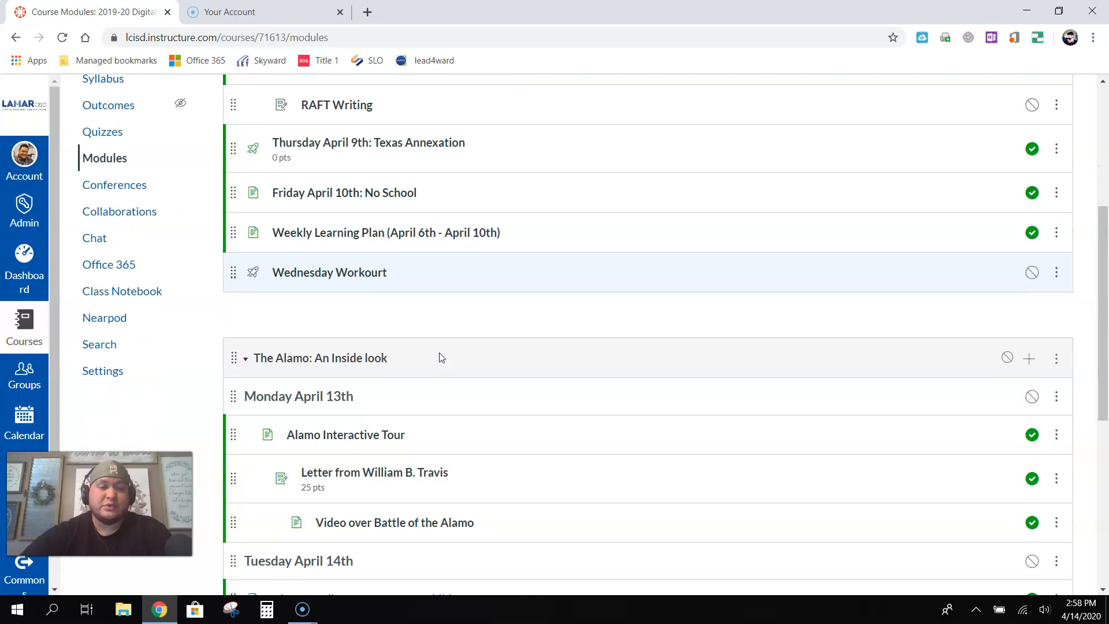
pyautogui.scroll(4, 440, 357)
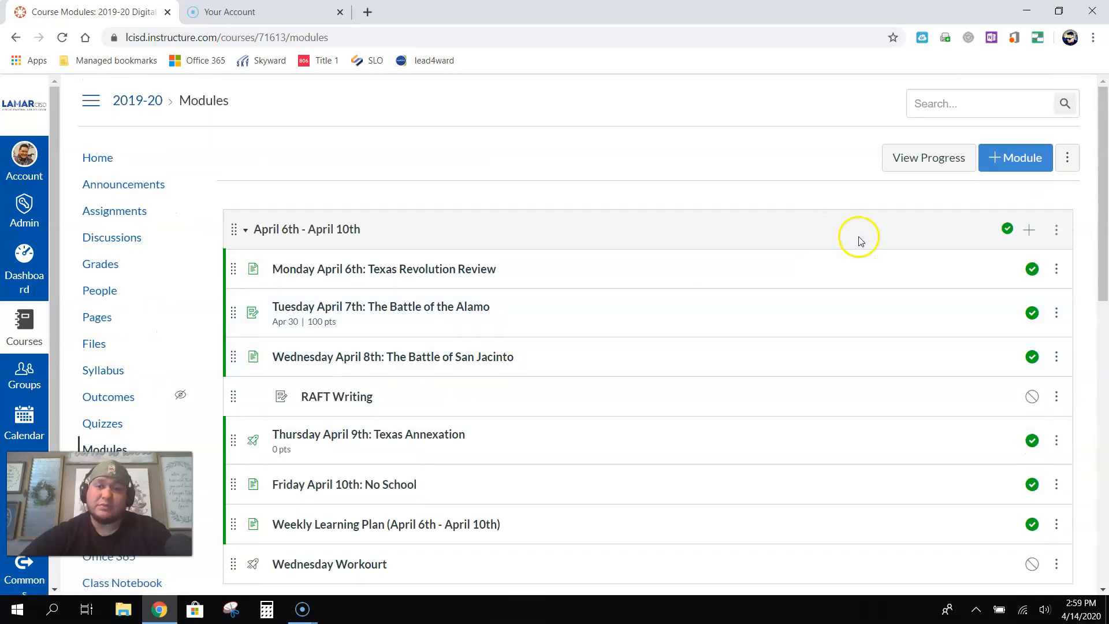
# Create a new module named "April 20th -24th" without a lock date or prerequisites.
pyautogui.click(1023, 166)
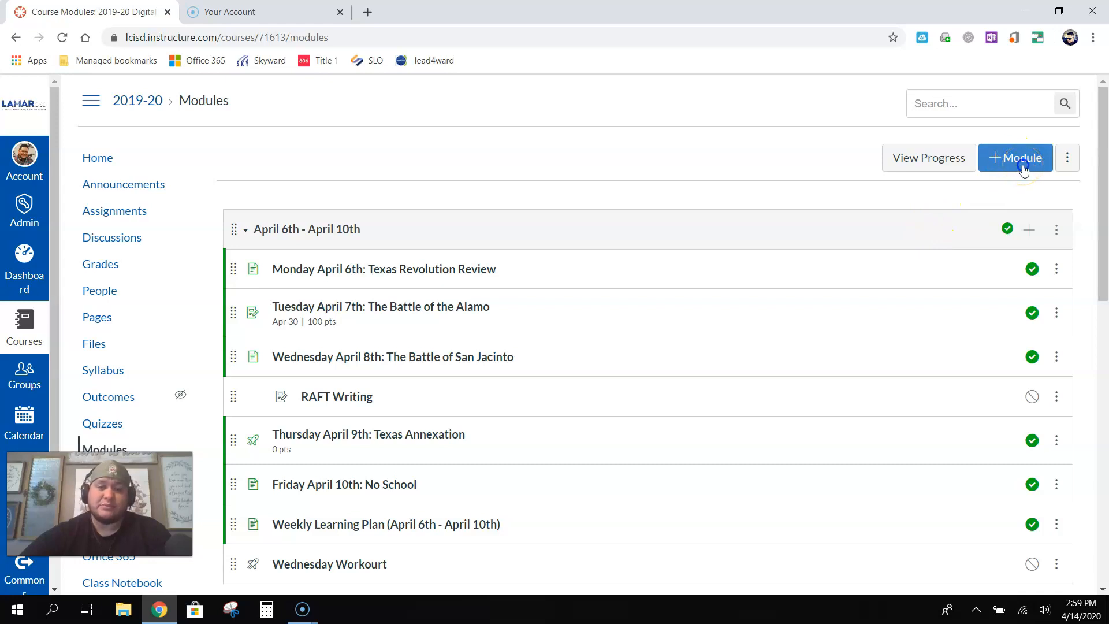
pyautogui.click(511, 263)
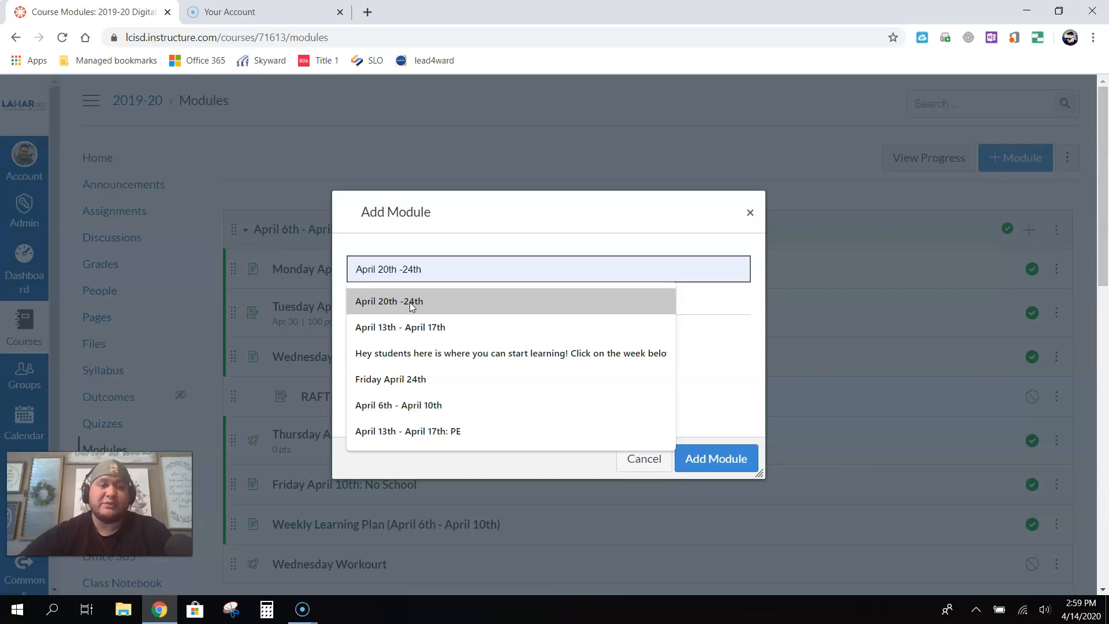
pyautogui.click(411, 303)
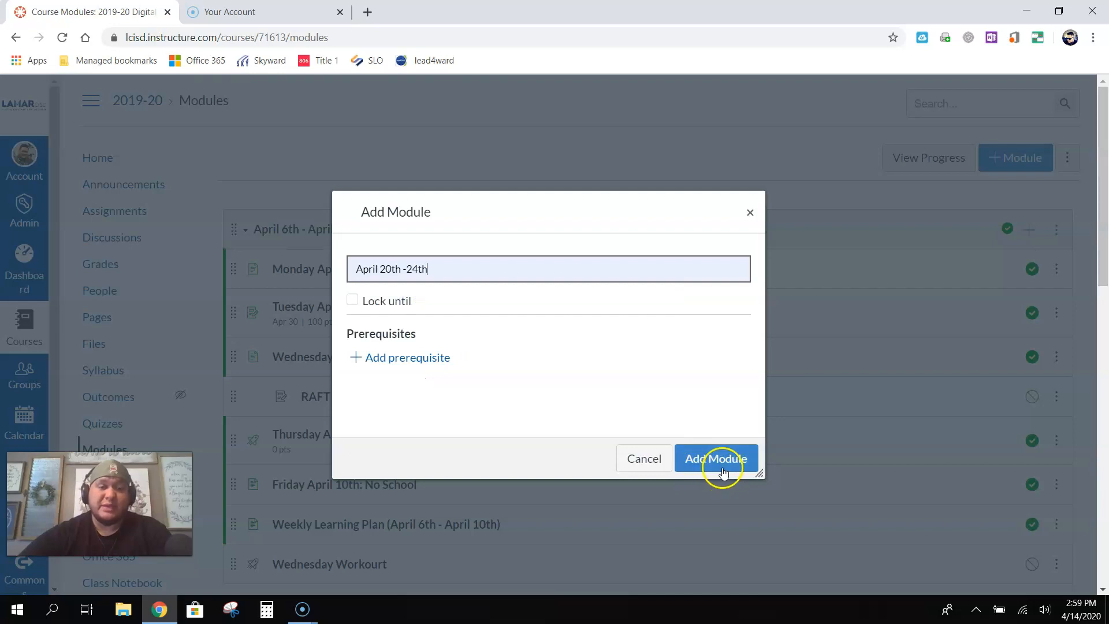
pyautogui.click(716, 470)
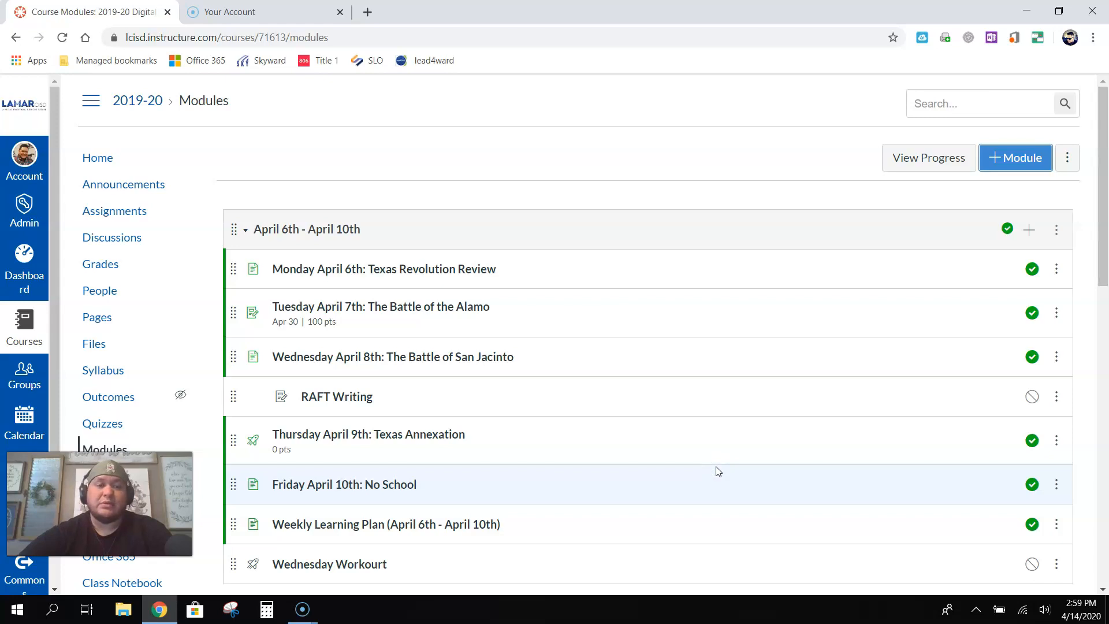
pyautogui.click(536, 369)
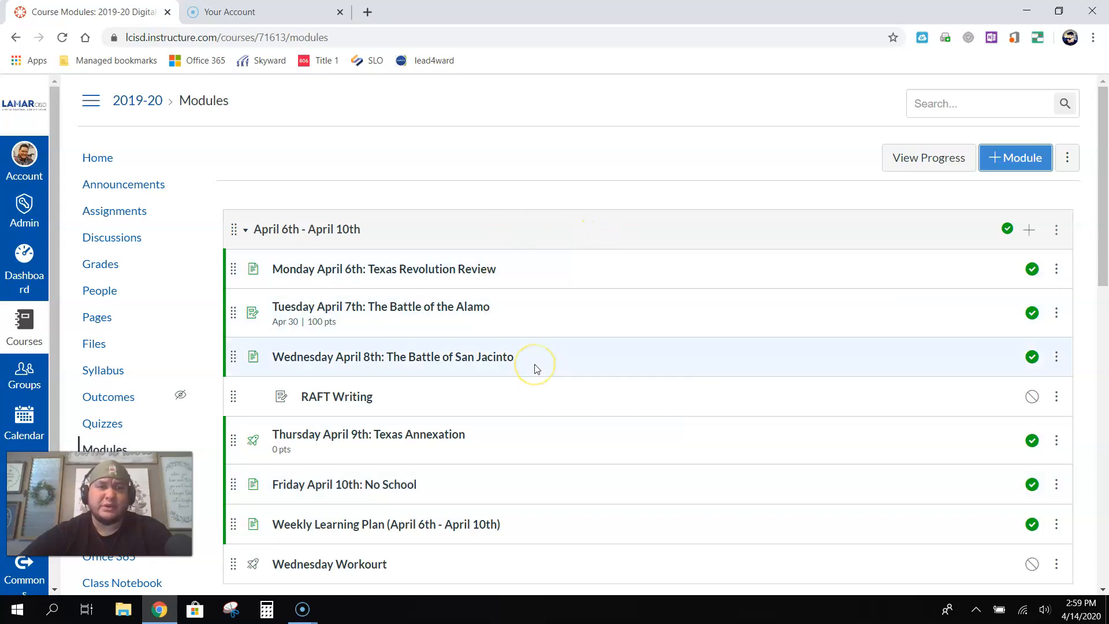
# Move the "April 20th -24th" module to the top of the module list.
pyautogui.scroll(-15, 536, 369)
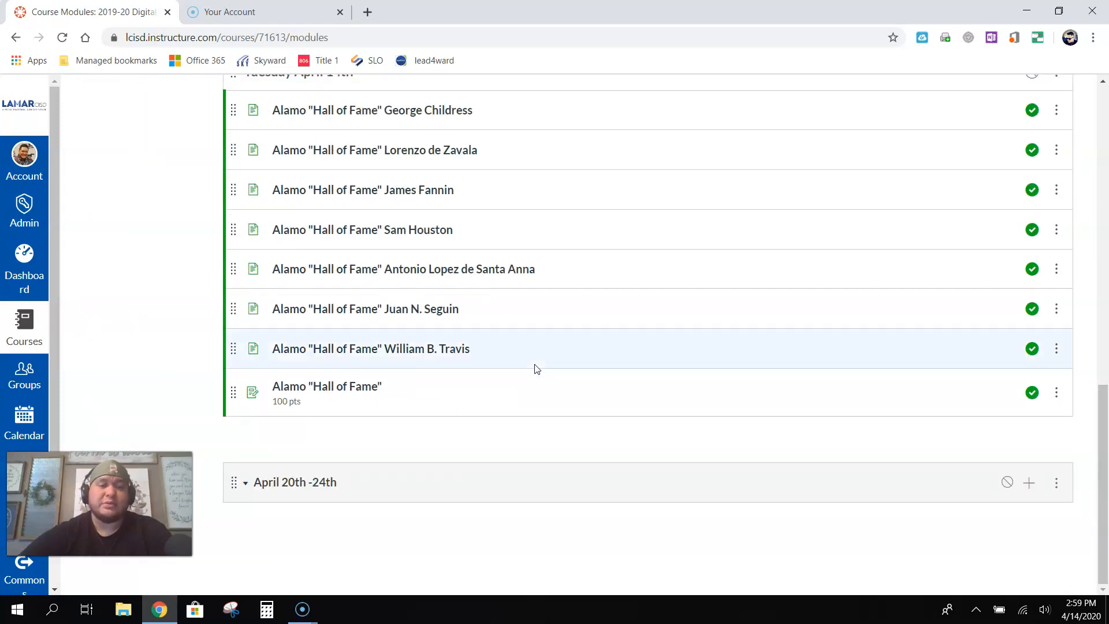
pyautogui.click(1056, 491)
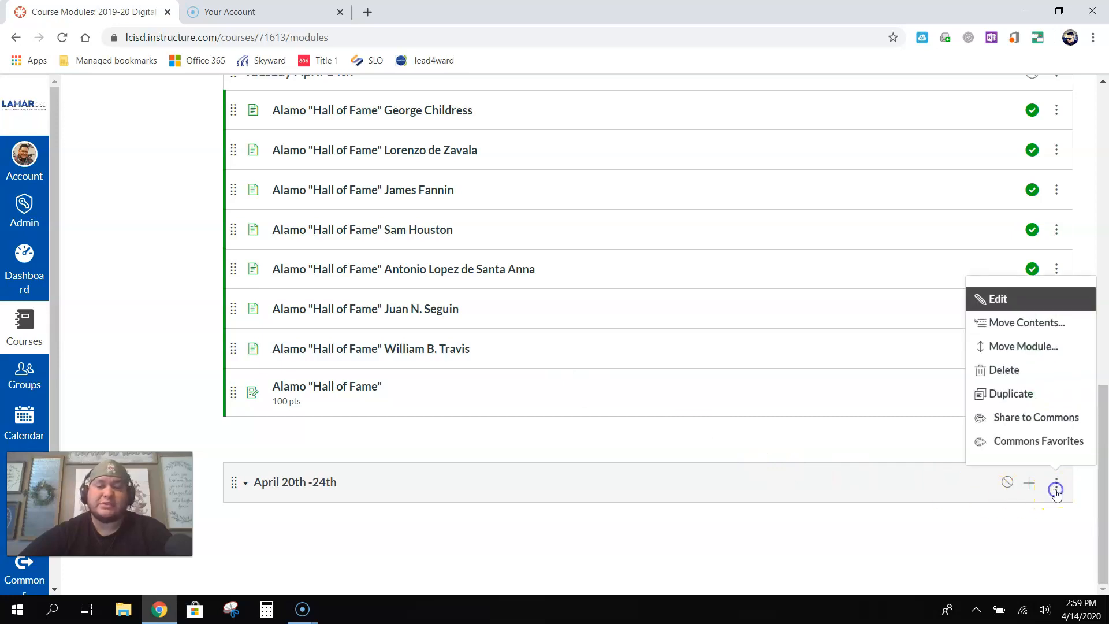
pyautogui.click(1036, 347)
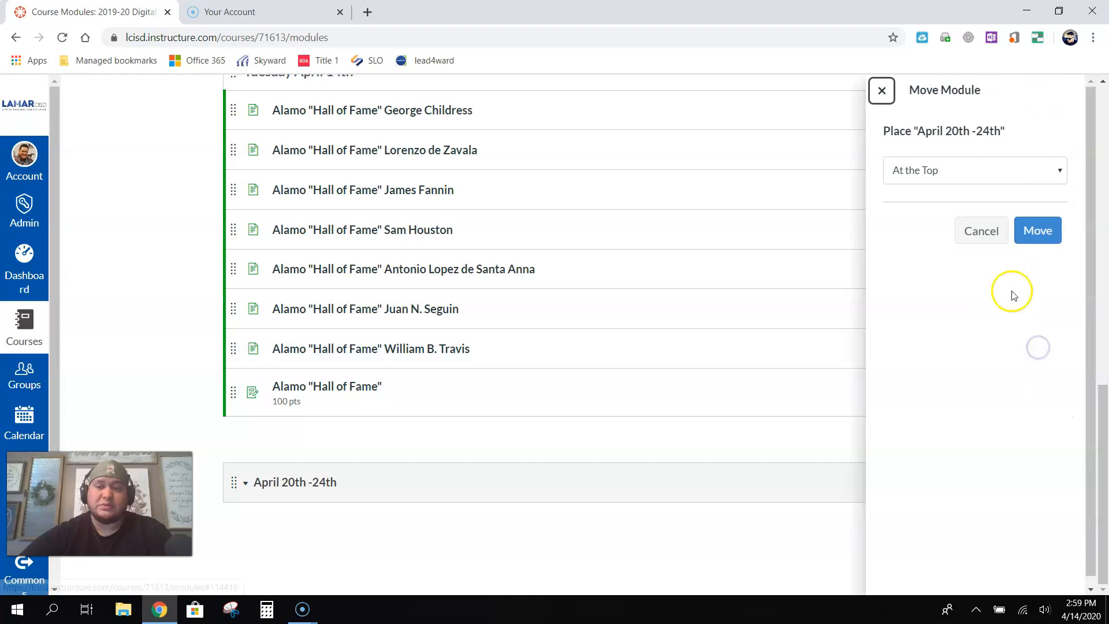
pyautogui.click(1031, 246)
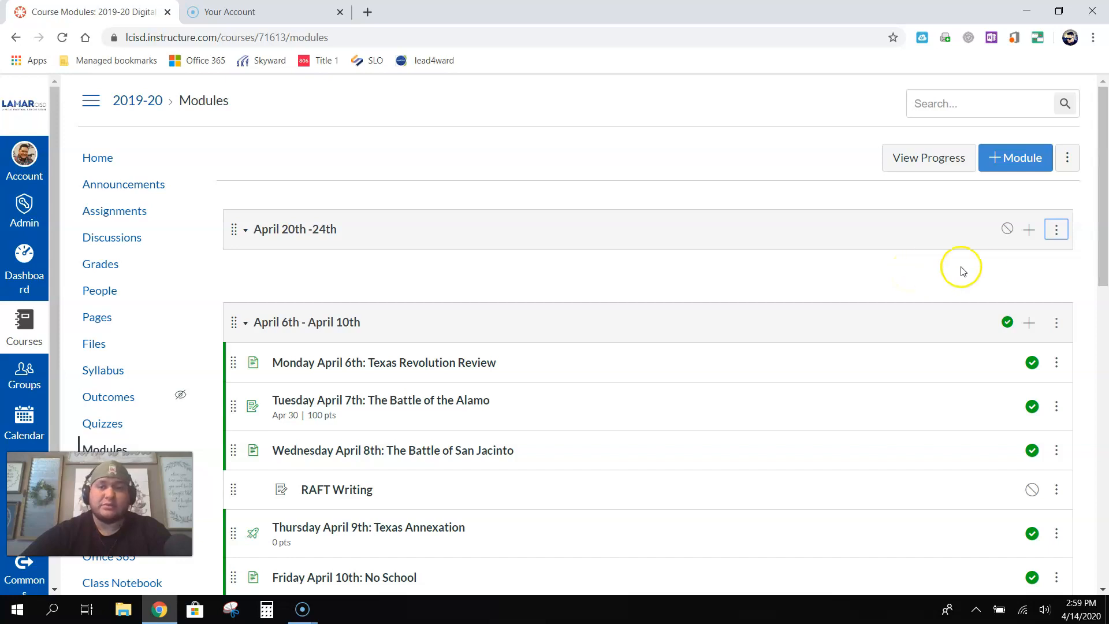
# Add a text header reading "Monday April 20th" to the "April 20th -24th" module, without indentation.
pyautogui.click(1030, 231)
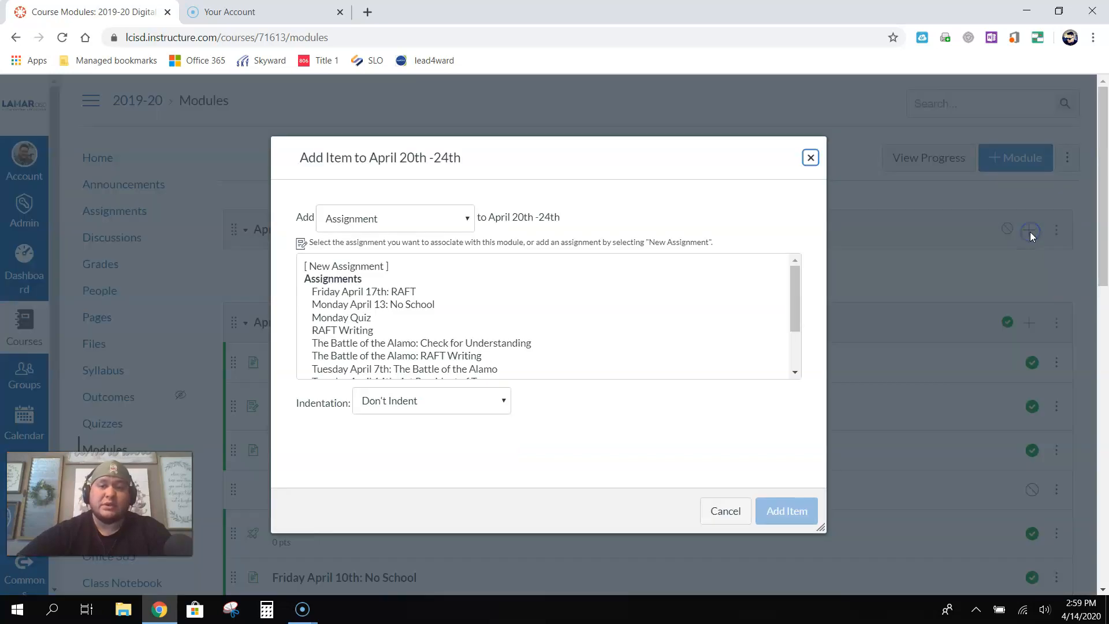
pyautogui.click(447, 219)
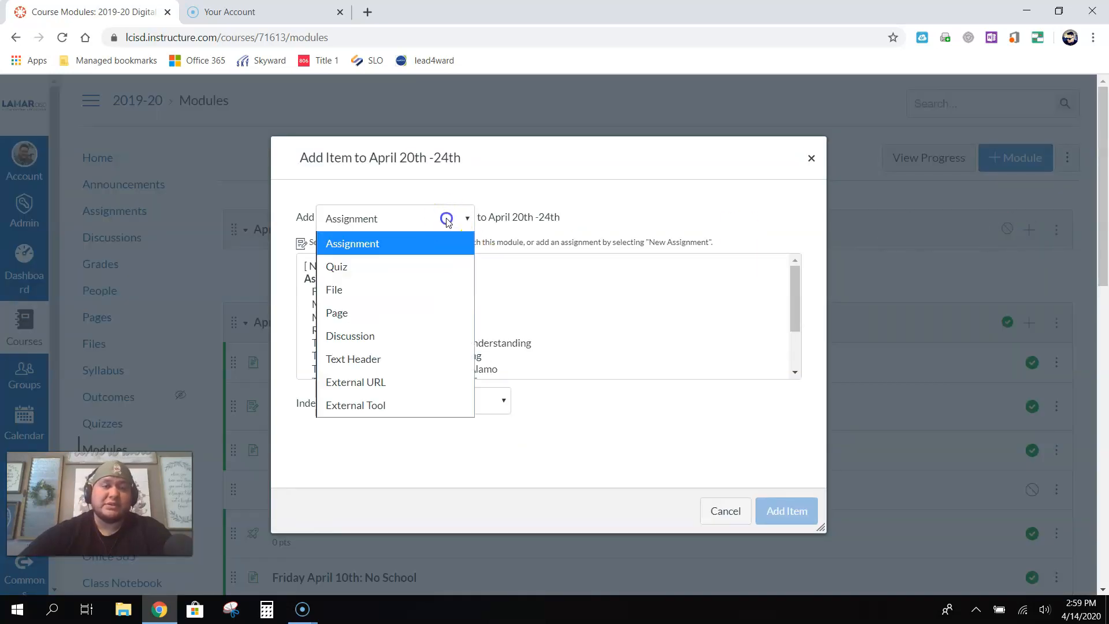
pyautogui.click(387, 359)
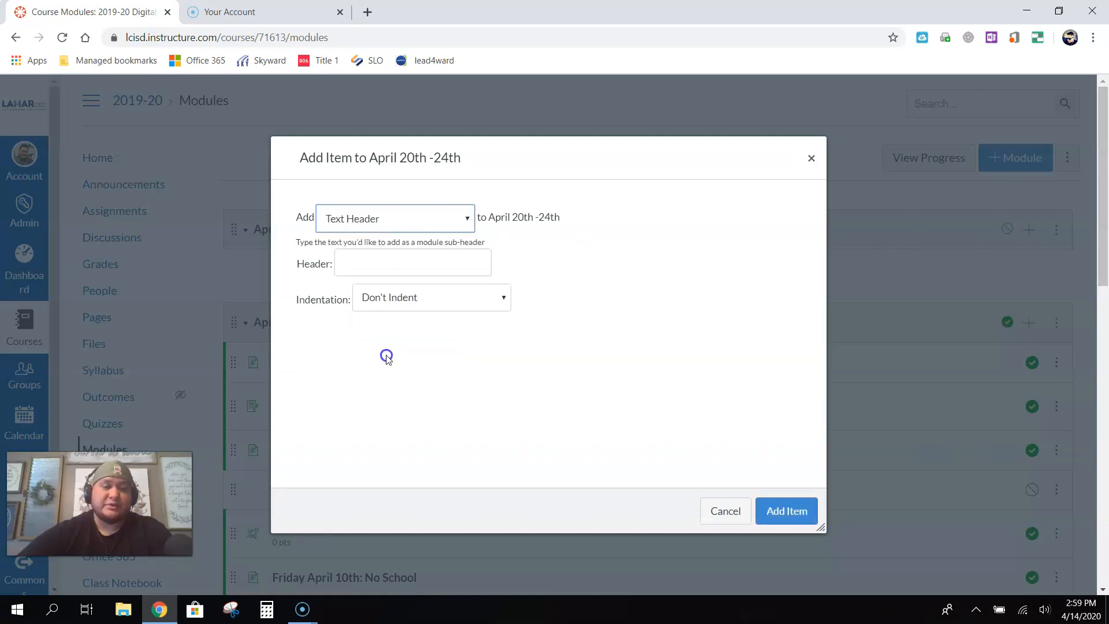
pyautogui.click(401, 264)
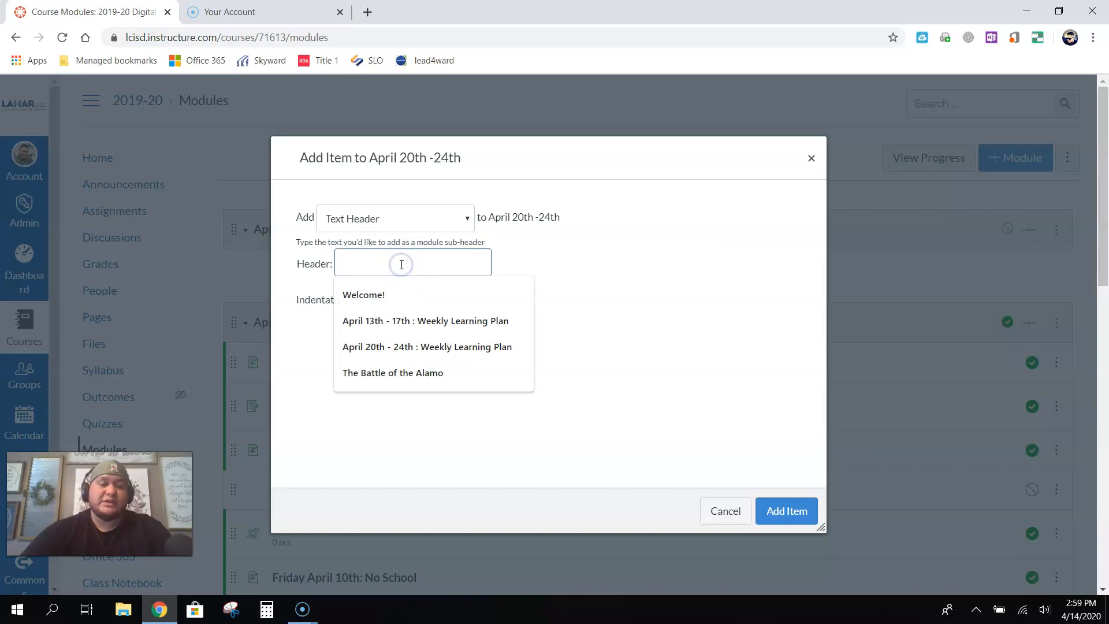
pyautogui.write('MOnday')
pyautogui.press('BackSpace')
pyautogui.press('BackSpace')
pyautogui.press('BackSpace')
pyautogui.press('BackSpace')
pyautogui.press('BackSpace')
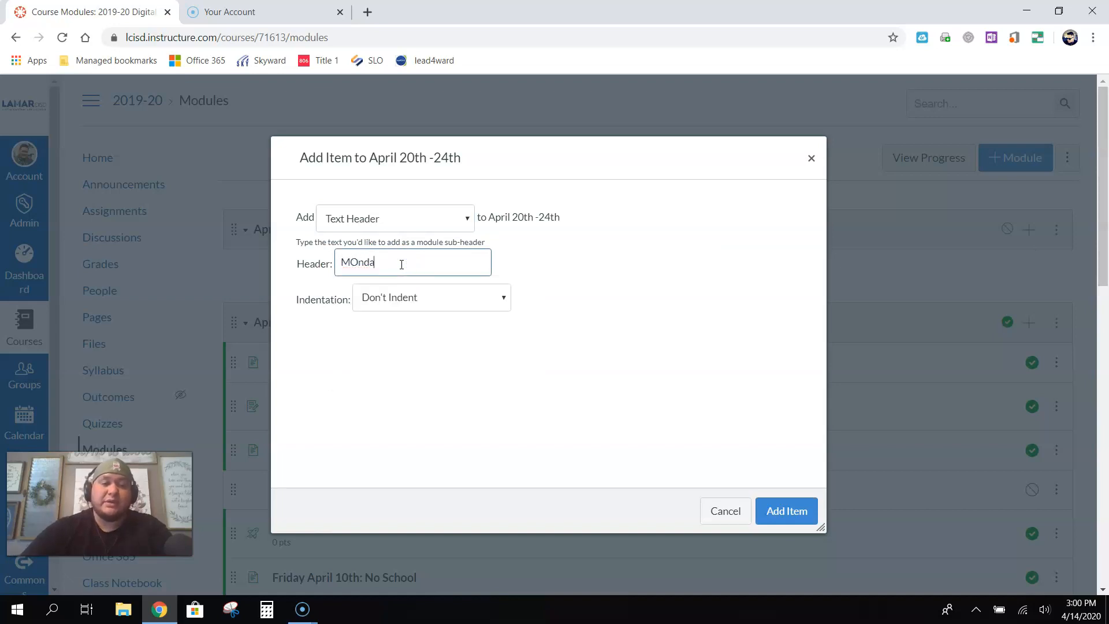
pyautogui.write('onday ')
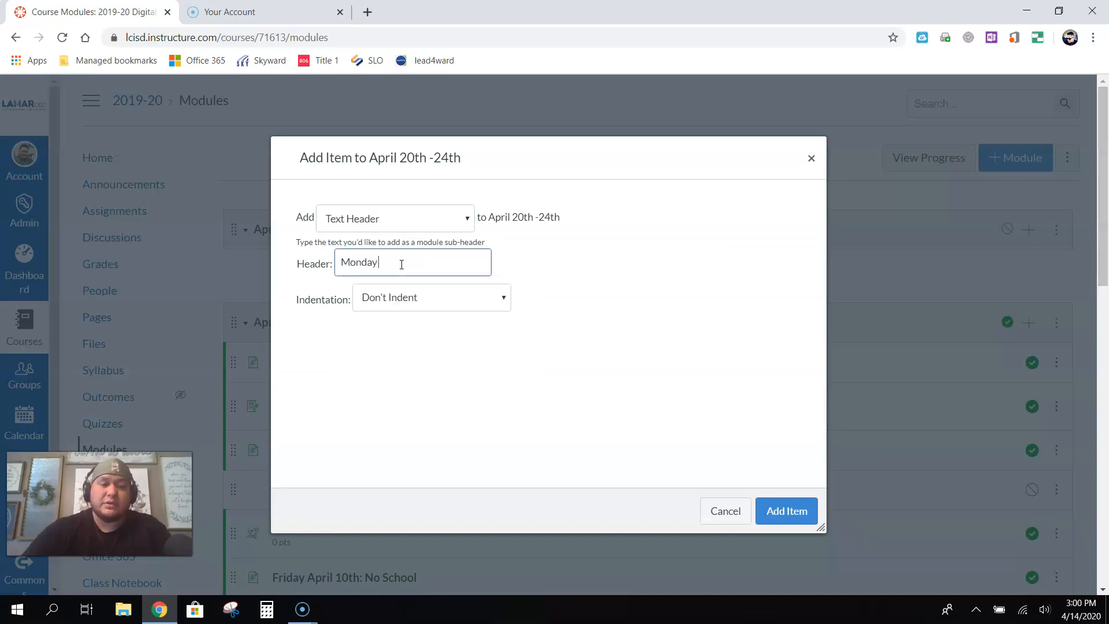
pyautogui.write('April 20th')
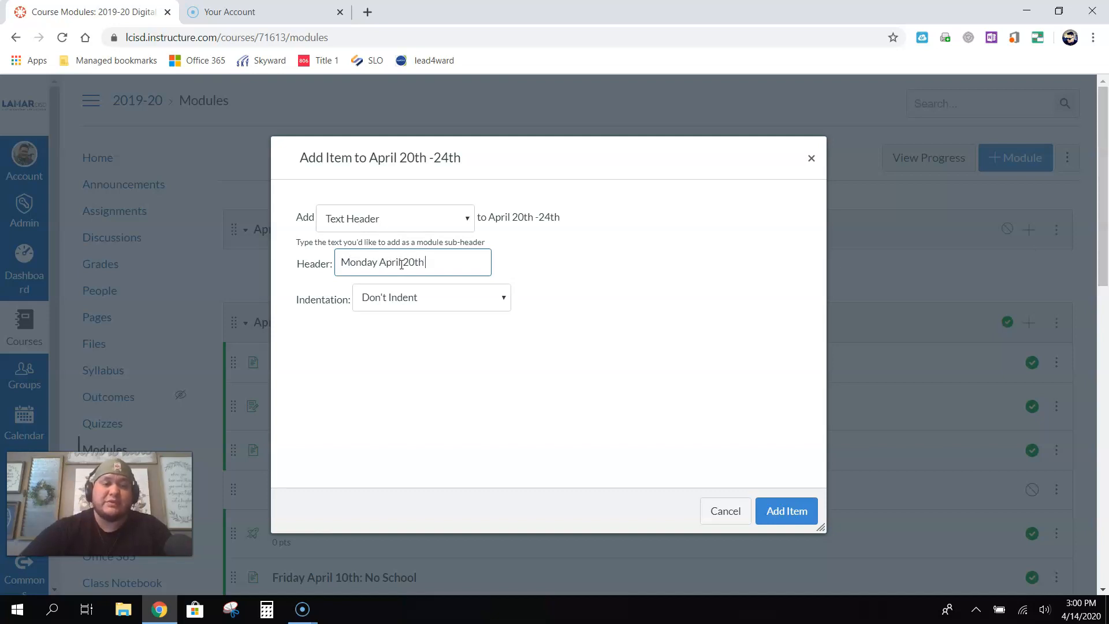
pyautogui.click(785, 511)
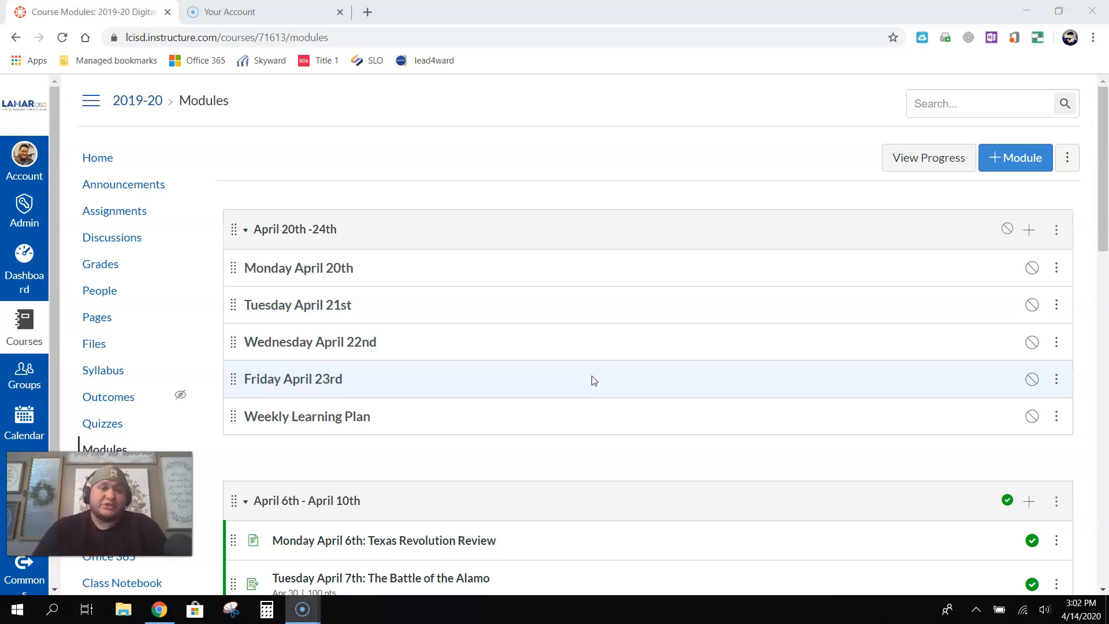
# Set up a new page item named "The Battle of the Alamo" for the "April 20th -24th" module.
pyautogui.click(1028, 233)
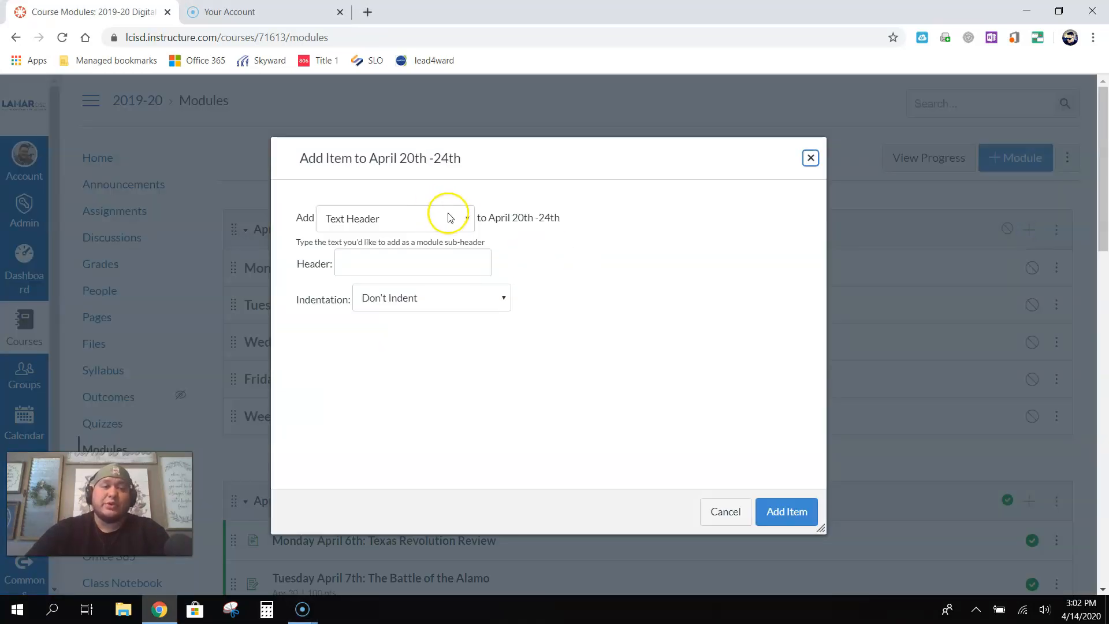
pyautogui.click(464, 220)
pyautogui.click(367, 312)
pyautogui.click(372, 267)
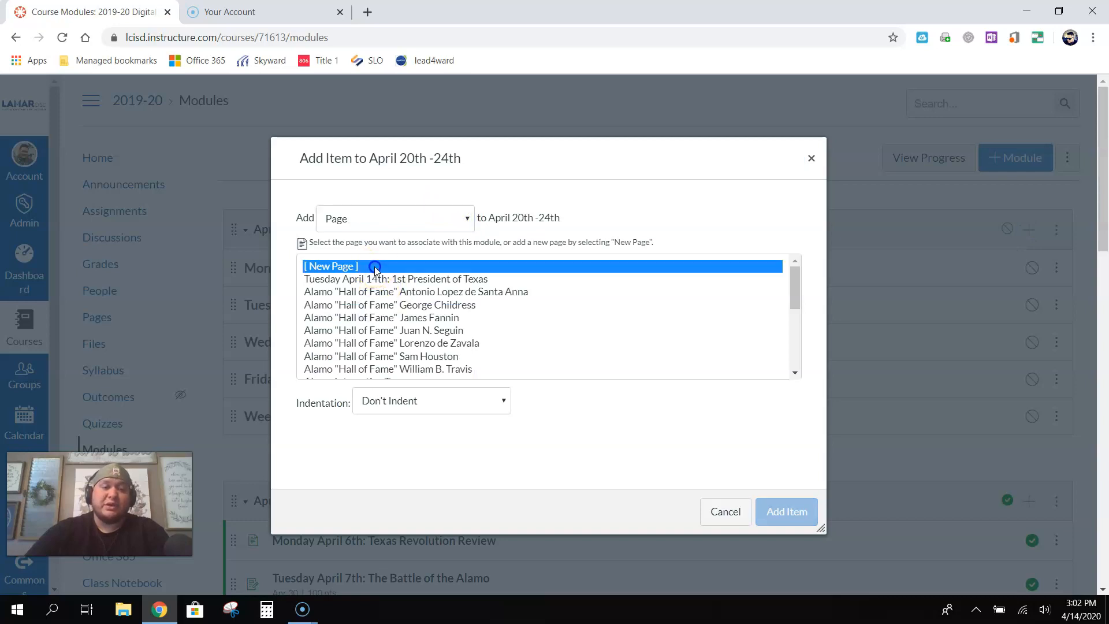
pyautogui.click(411, 408)
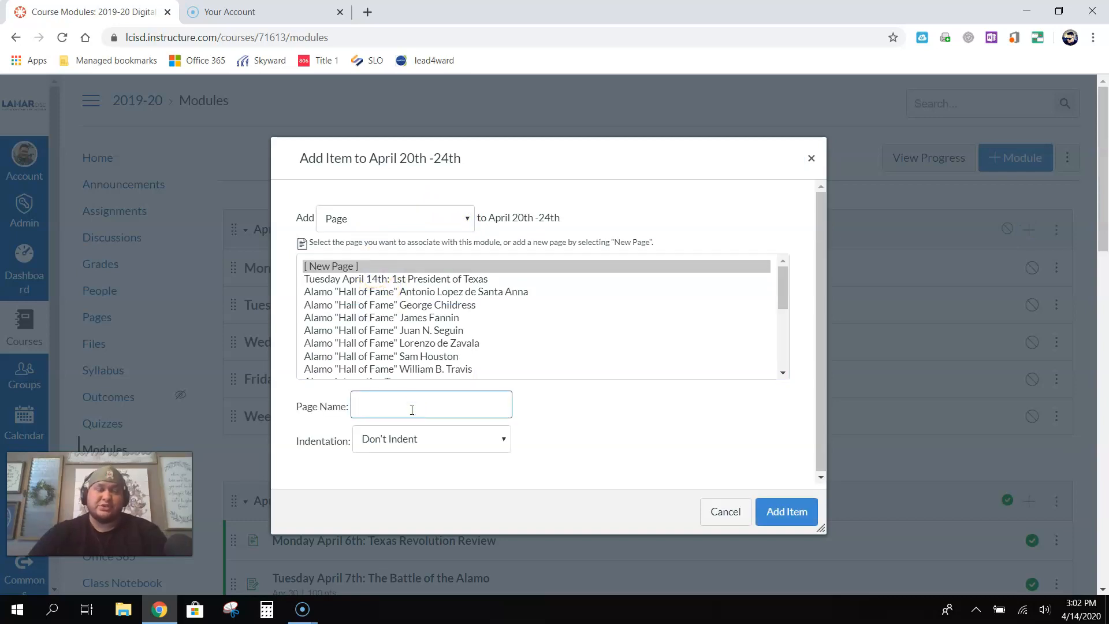
pyautogui.write('The')
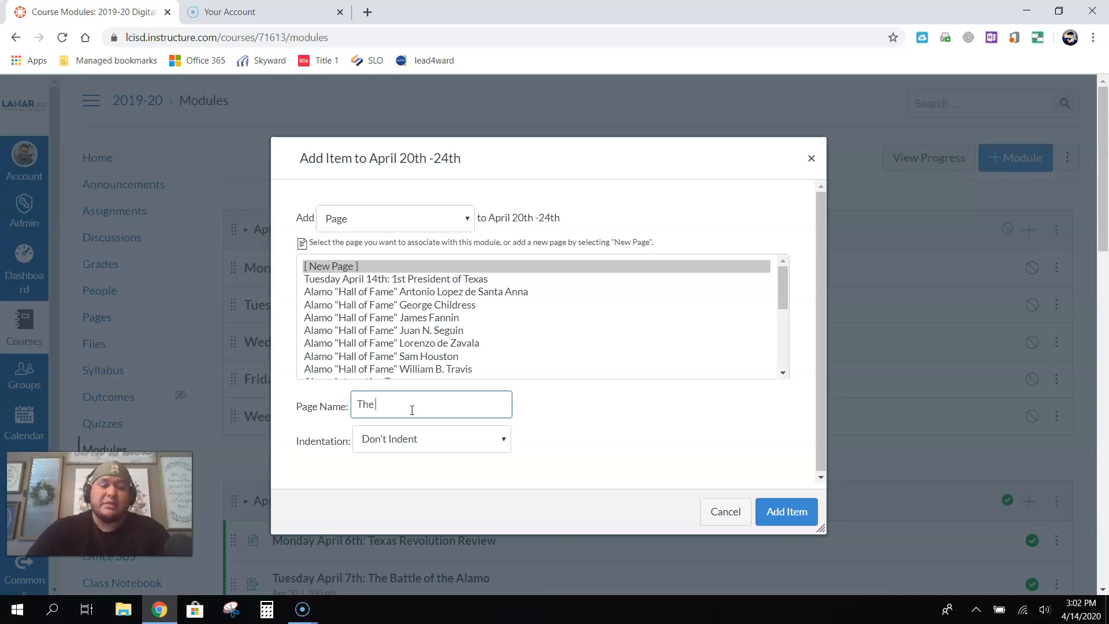
pyautogui.write(' Battle of the ')
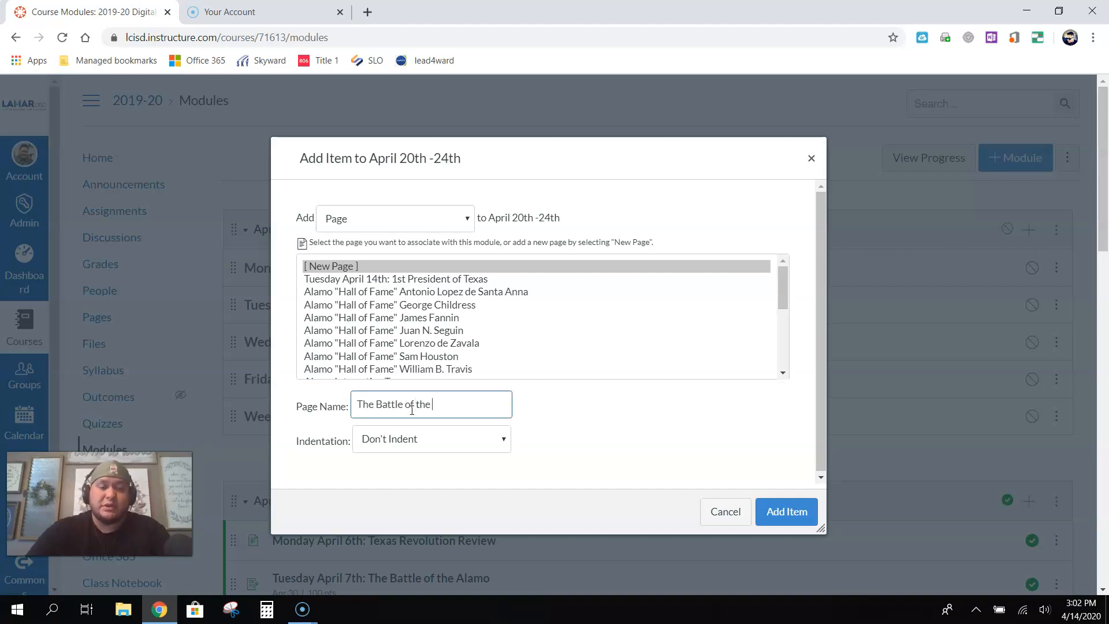
pyautogui.write('AlAMO')
pyautogui.press('BackSpace')
pyautogui.press('BackSpace')
pyautogui.press('BackSpace')
pyautogui.press('BackSpace')
pyautogui.write('Alamo')
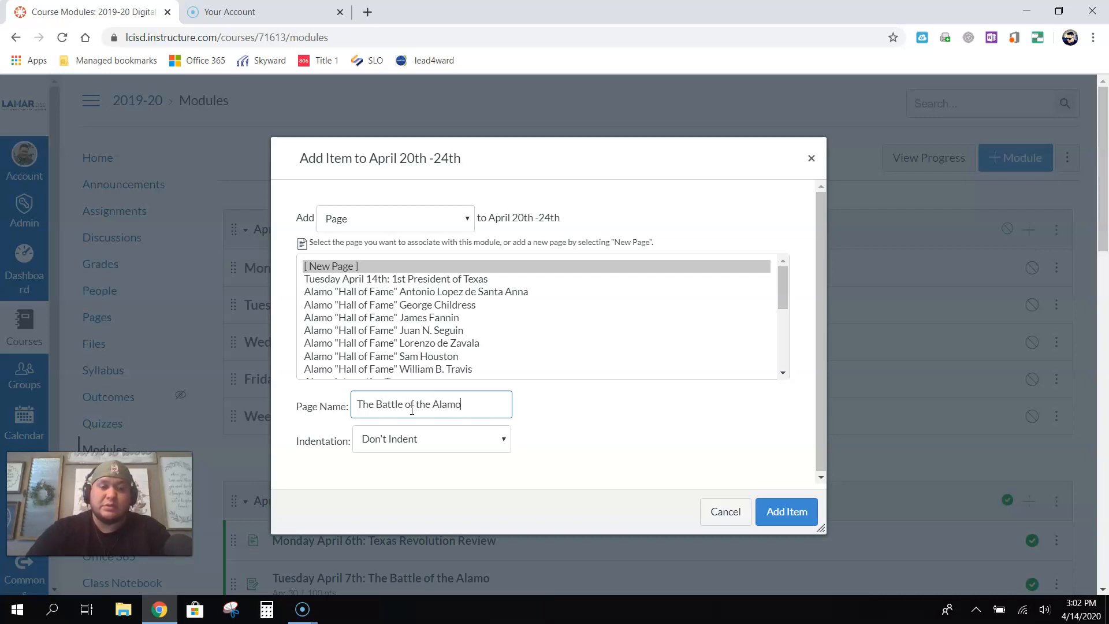
# Add the new page with an indent of 1 level and move it directly beneath the "Monday April 20th" header.
pyautogui.click(470, 439)
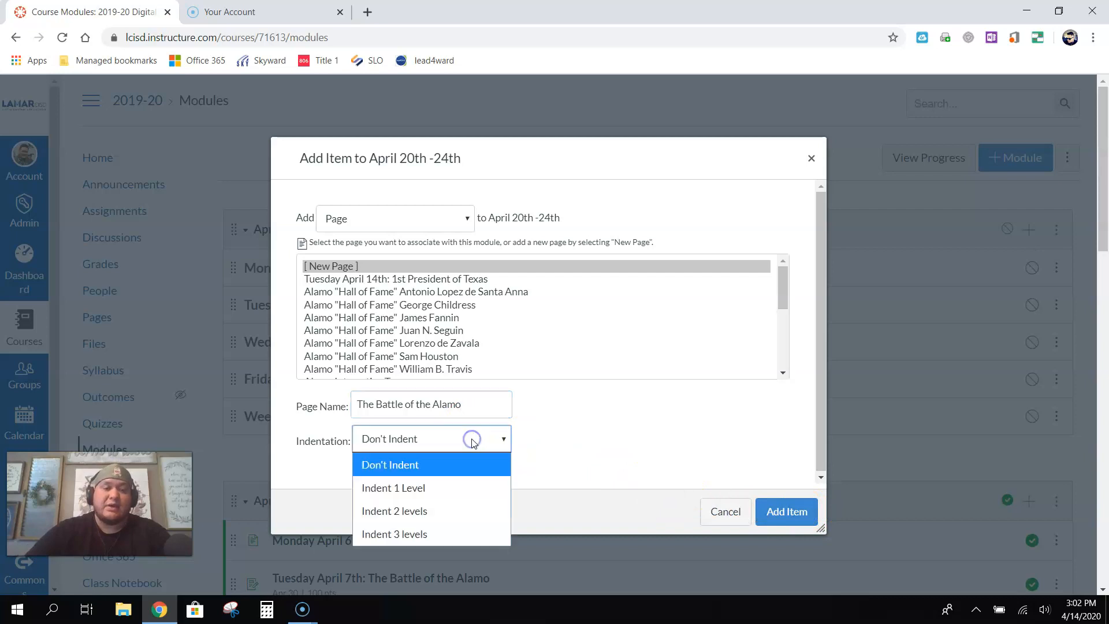
pyautogui.click(423, 489)
pyautogui.click(783, 512)
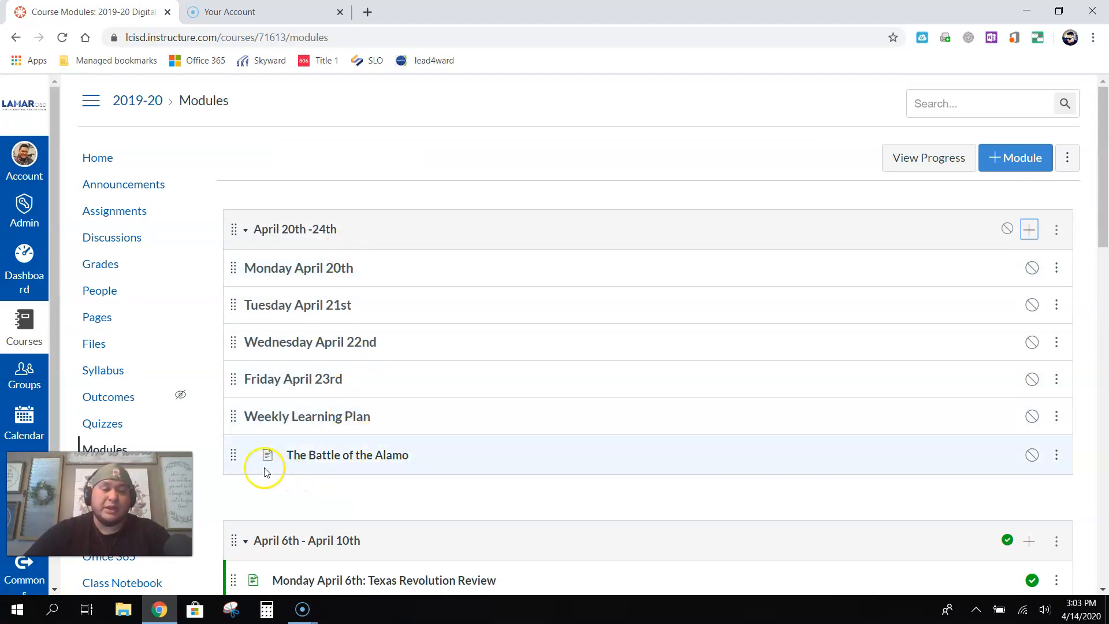
pyautogui.moveTo(236, 453); pyautogui.dragTo(232, 299)
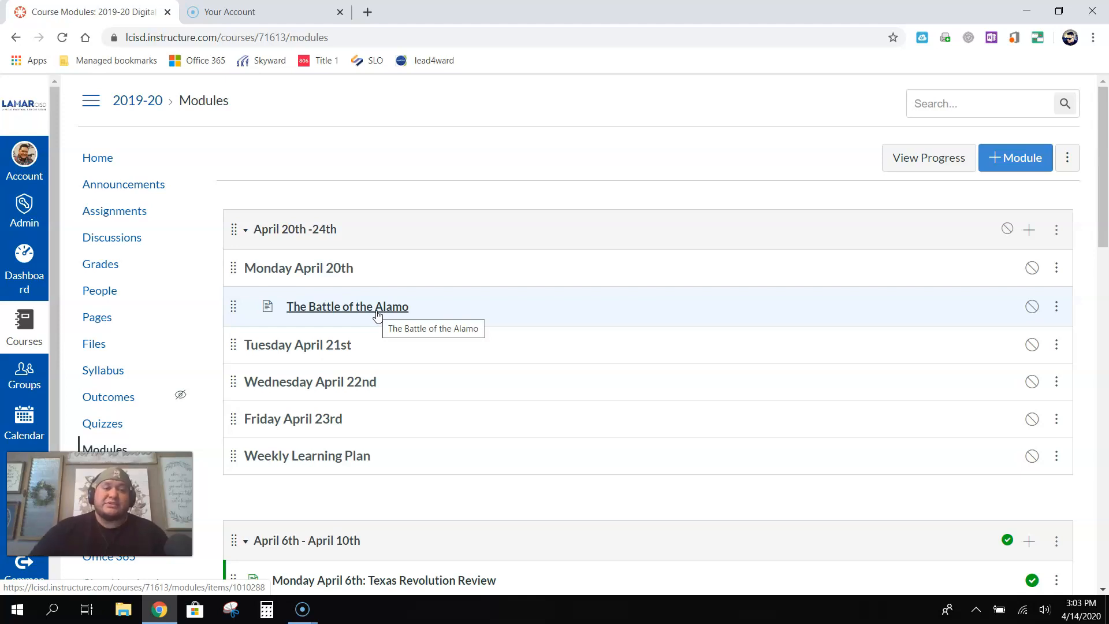
# Set up a new assignment item named "The Battle of the Alamo: Check for Understanding" for the "April 20th -24th" module.
pyautogui.click(1031, 233)
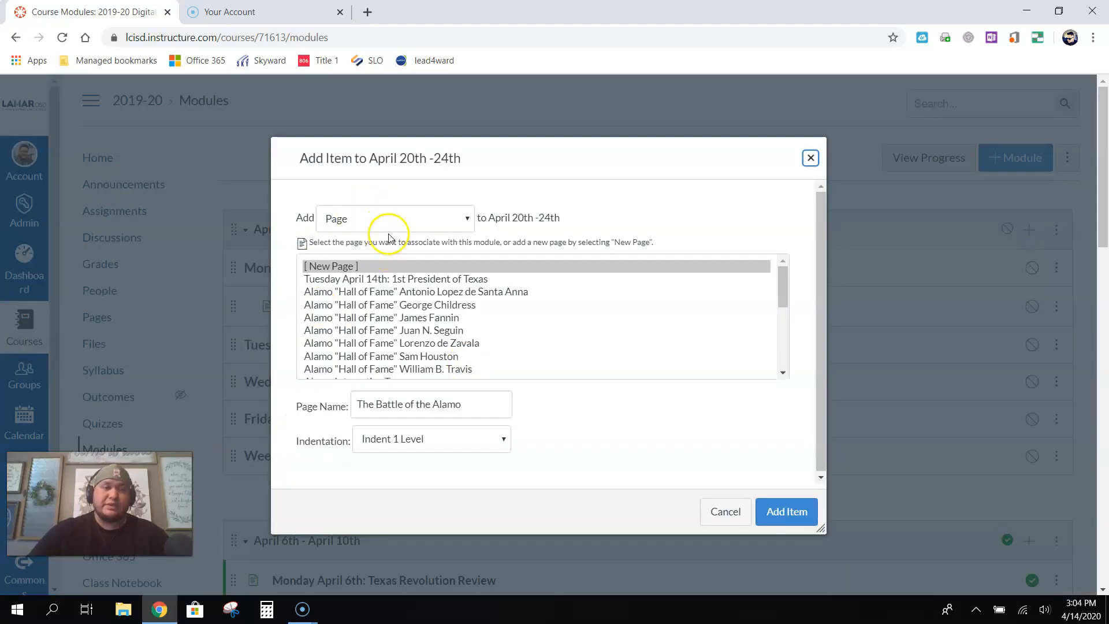
pyautogui.click(437, 224)
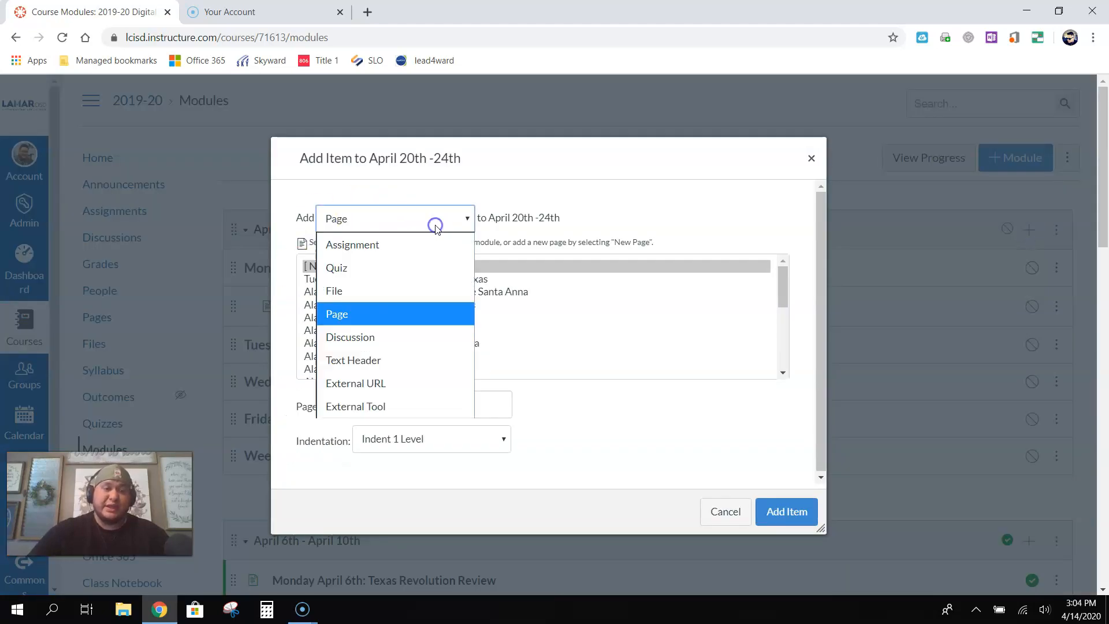
pyautogui.click(395, 241)
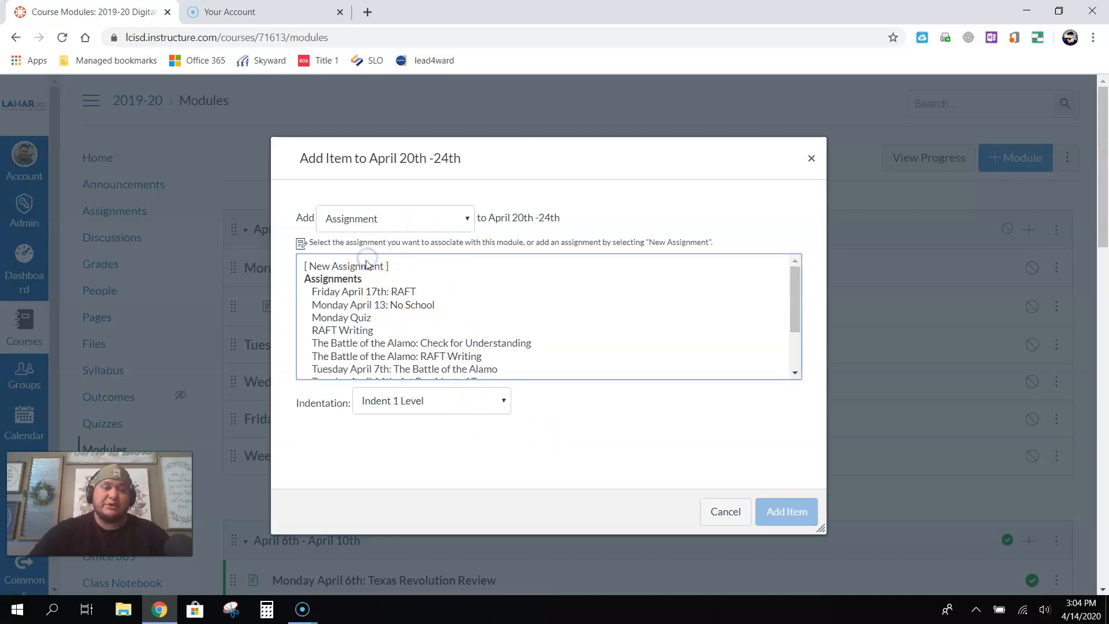
pyautogui.click(365, 265)
pyautogui.click(409, 396)
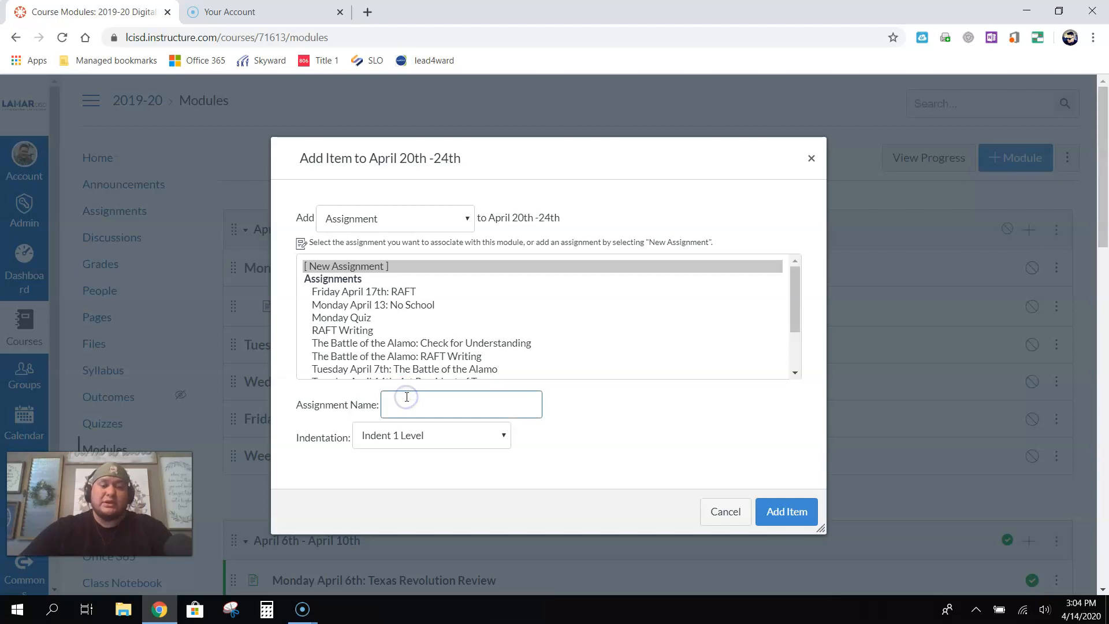
pyautogui.write('The Battle of the Alm')
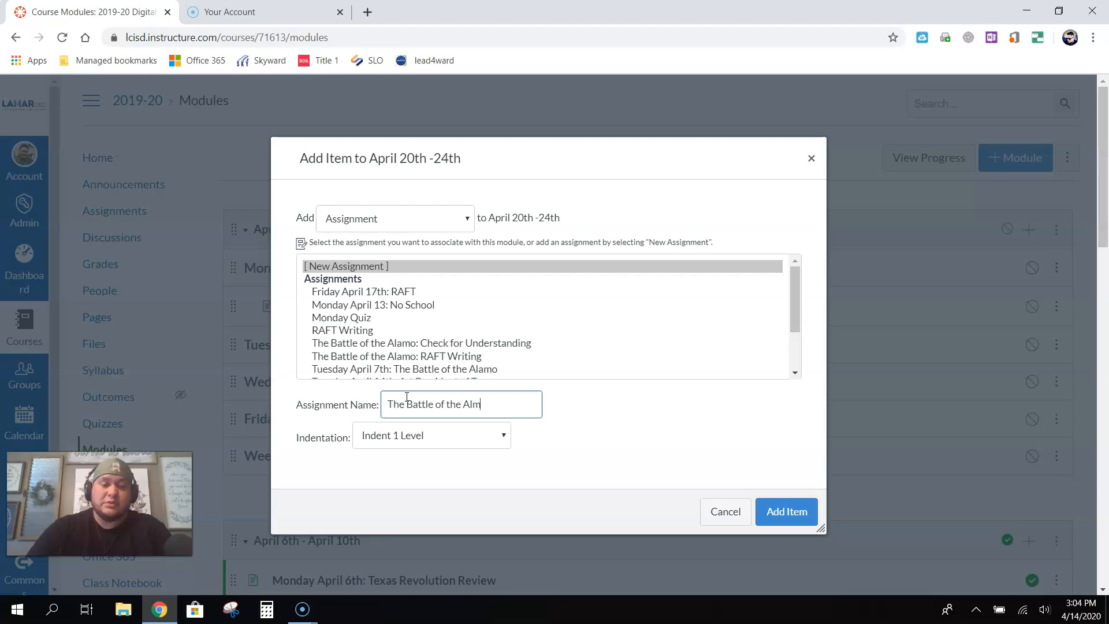
pyautogui.press('BackSpace')
pyautogui.write('amo"Che')
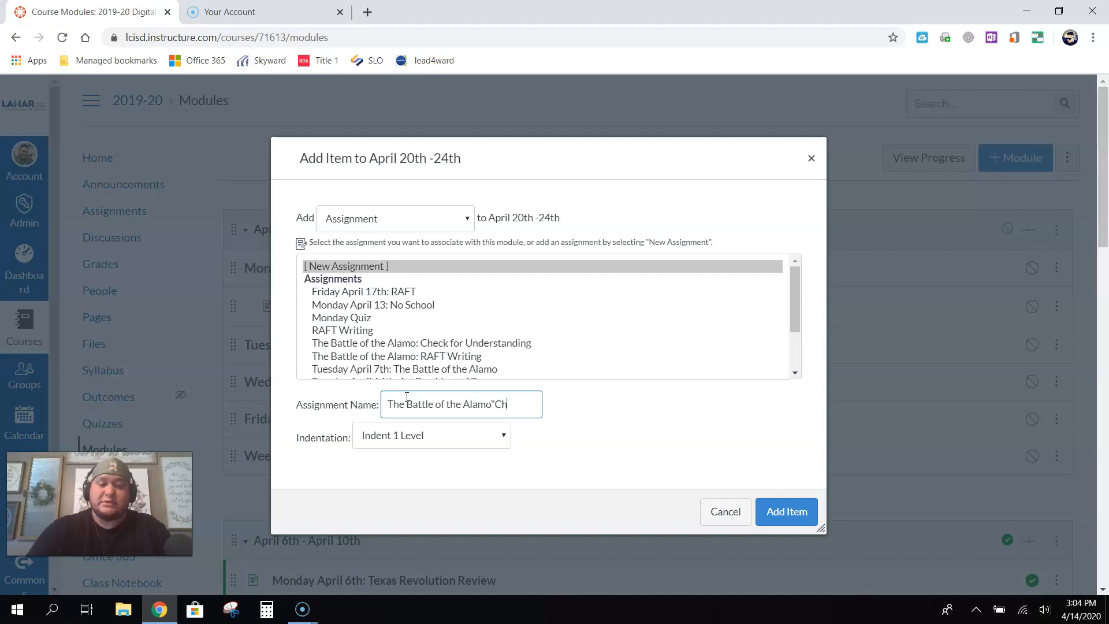
pyautogui.press('BackSpace')
pyautogui.press('BackSpace')
pyautogui.press('BackSpace')
pyautogui.write(': Che')
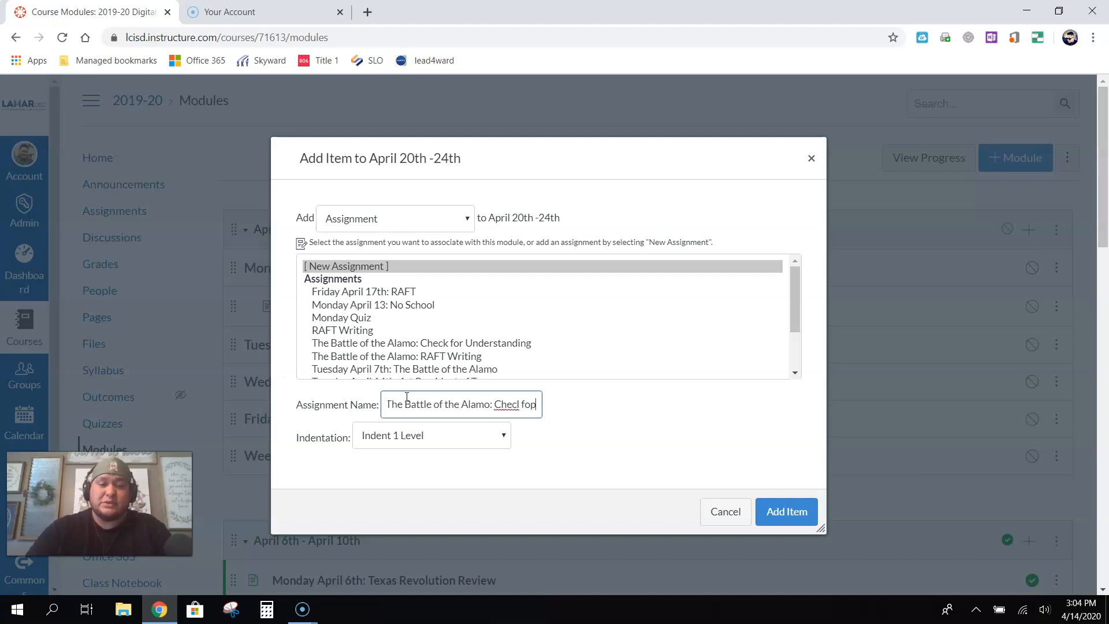
pyautogui.write('ck for Understanding')
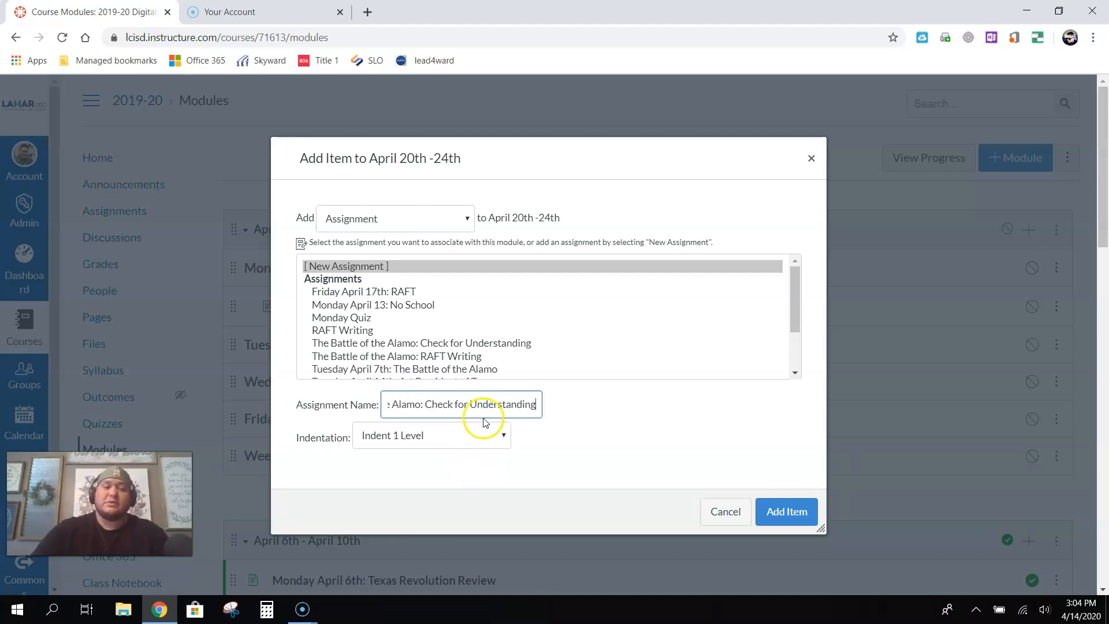
# Add the new assignment with an indent of 2 levels and move it directly beneath "The Battle of the Alamo" page.
pyautogui.click(466, 440)
pyautogui.click(425, 509)
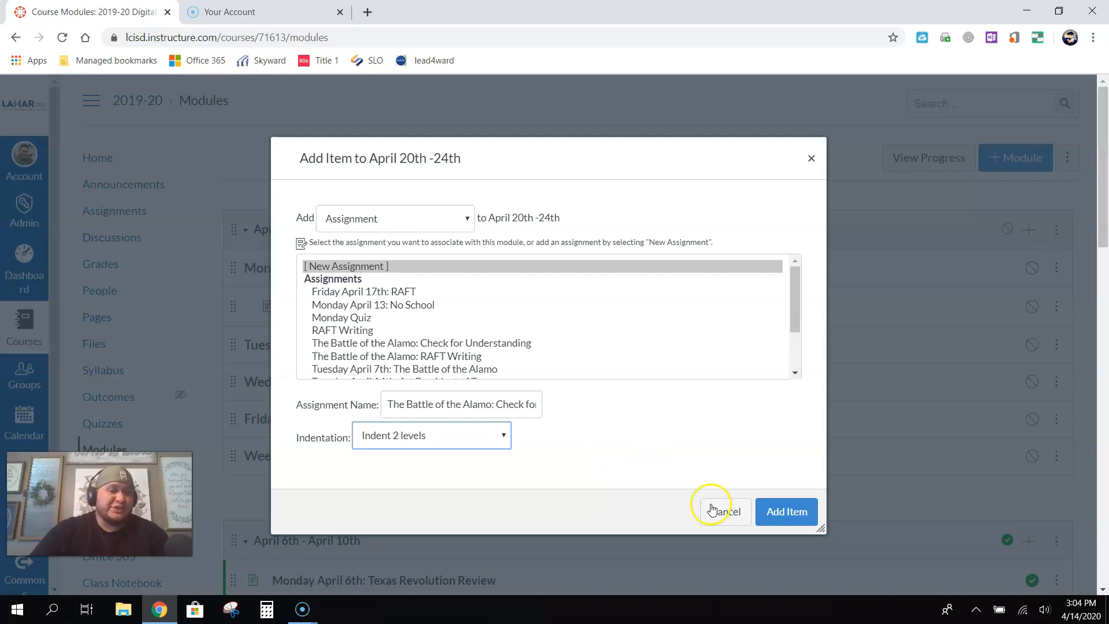
pyautogui.click(779, 513)
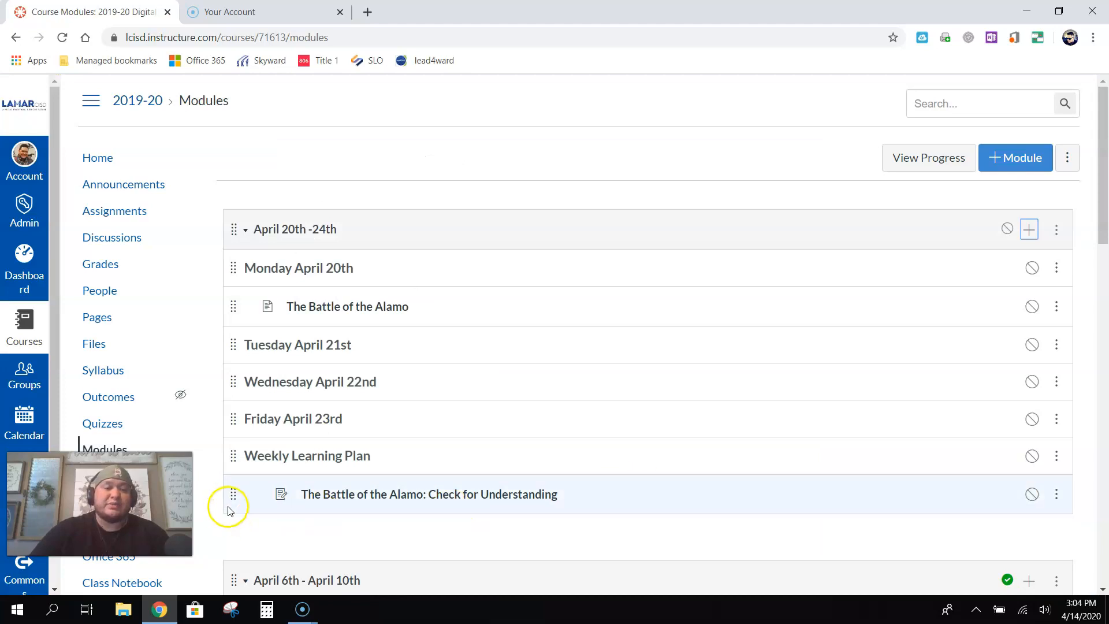
pyautogui.moveTo(233, 494); pyautogui.dragTo(233, 328)
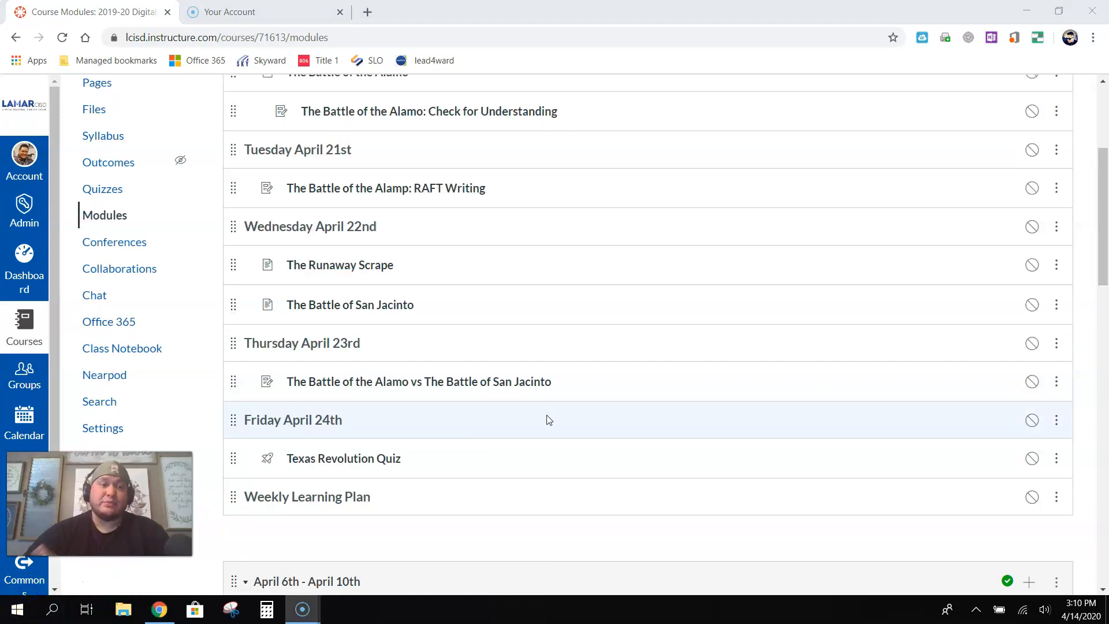
# Review the day headers and their items in the "April 20th -24th" module, through to the "Weekly Learning Plan" header.
pyautogui.scroll(2, 549, 420)
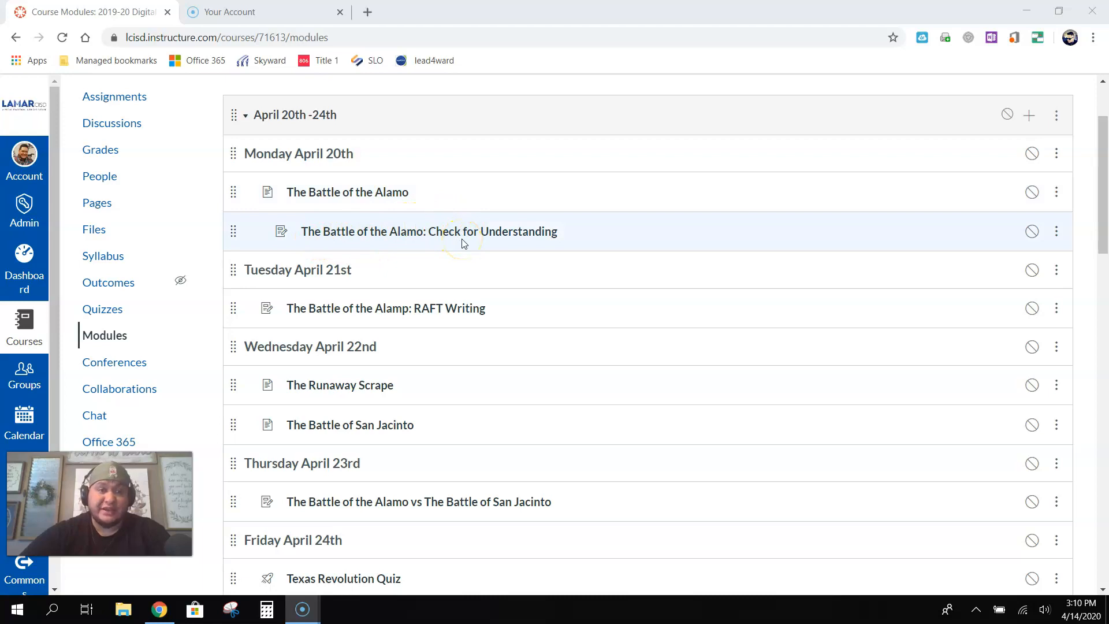
pyautogui.scroll(-1, 451, 290)
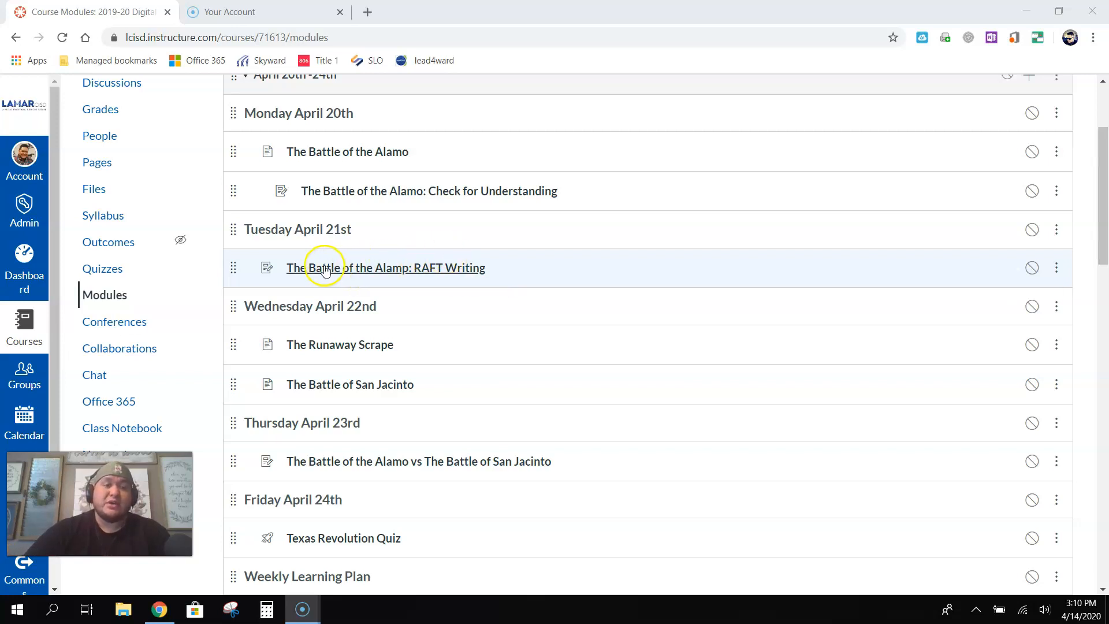
pyautogui.scroll(-1, 611, 277)
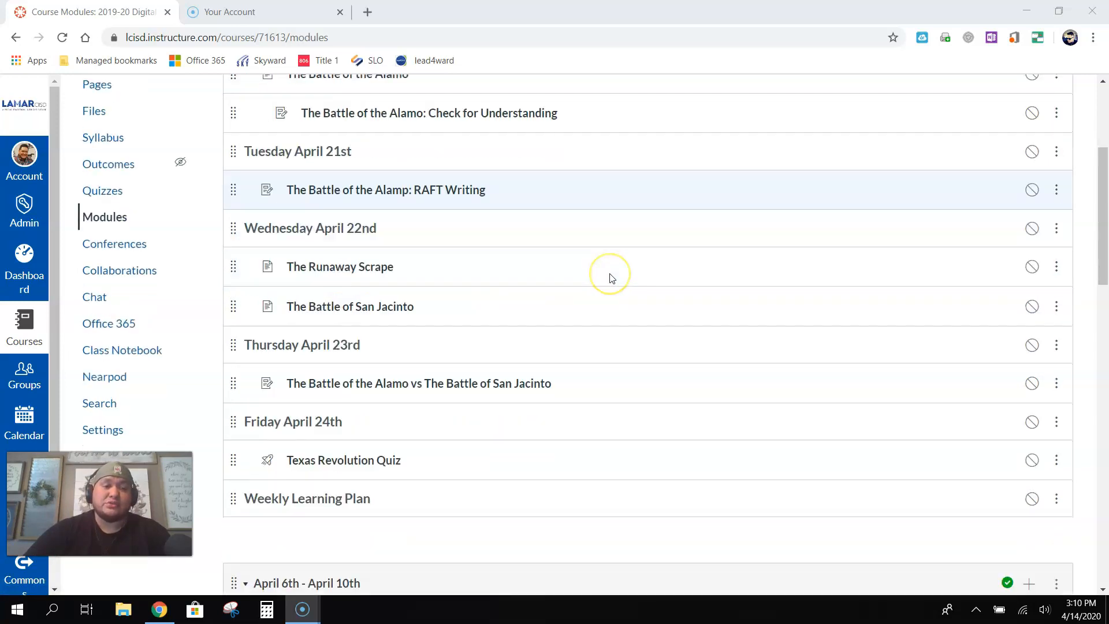
pyautogui.scroll(-2, 611, 278)
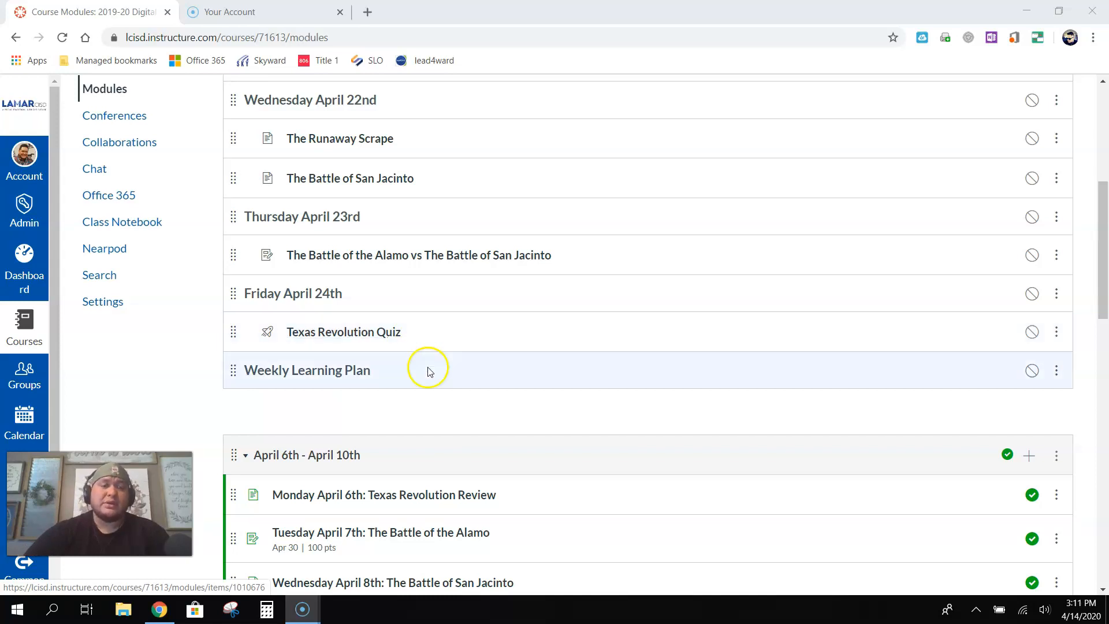
pyautogui.scroll(-1, 426, 370)
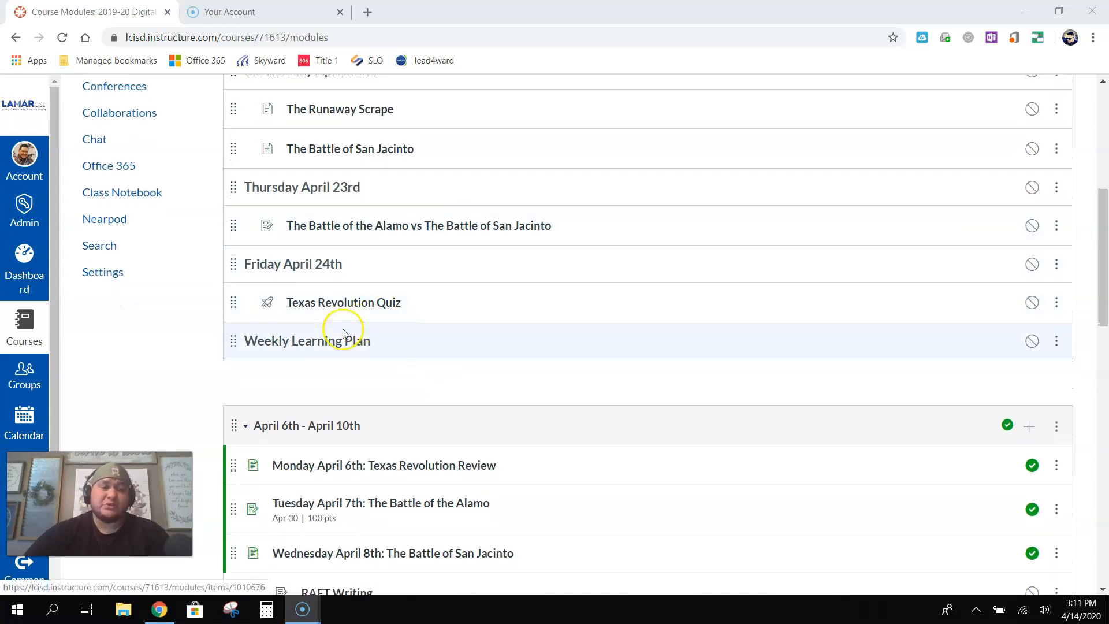
pyautogui.click(446, 346)
pyautogui.scroll(7, 908, 280)
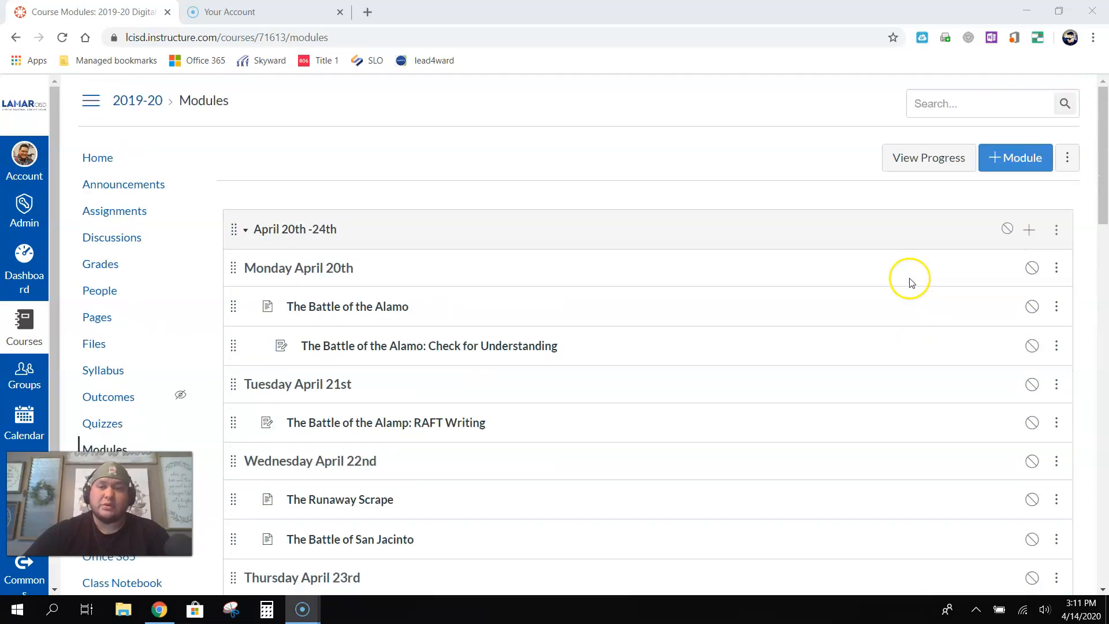
# Set up a new file item for the "April 20th -24th" module and browse the Downloads folder for the learning plan PDFs.
pyautogui.click(1030, 231)
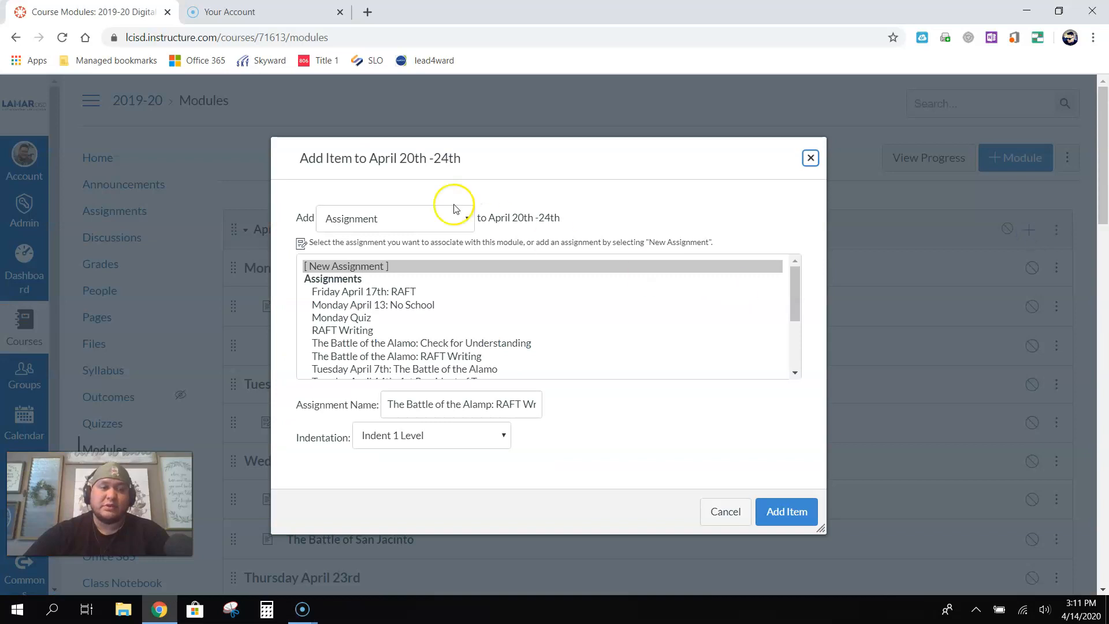
pyautogui.click(423, 227)
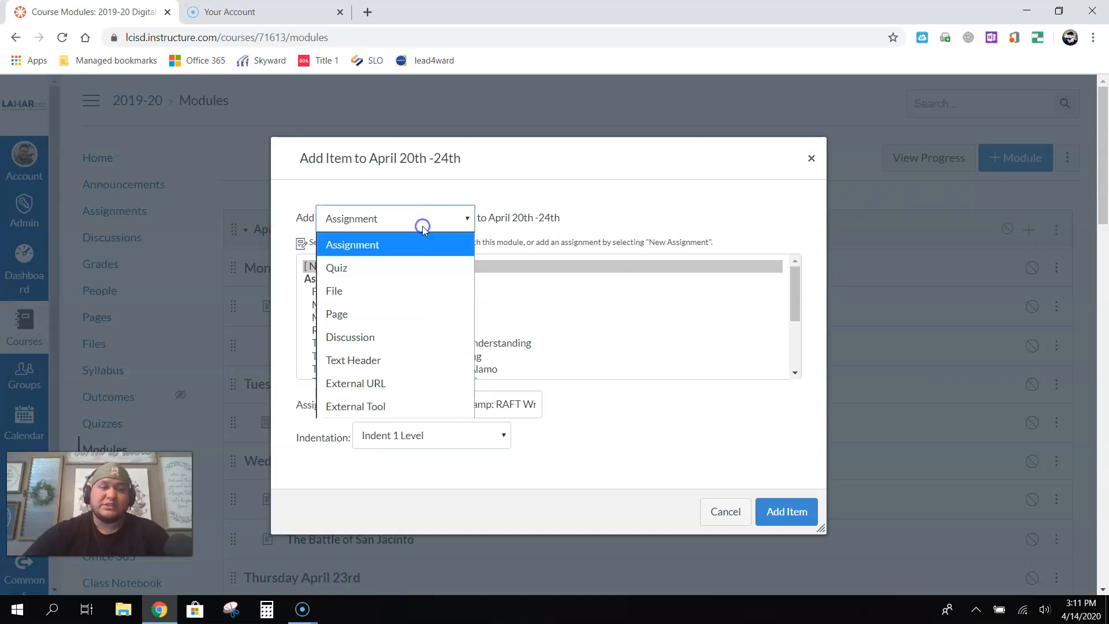
pyautogui.click(384, 292)
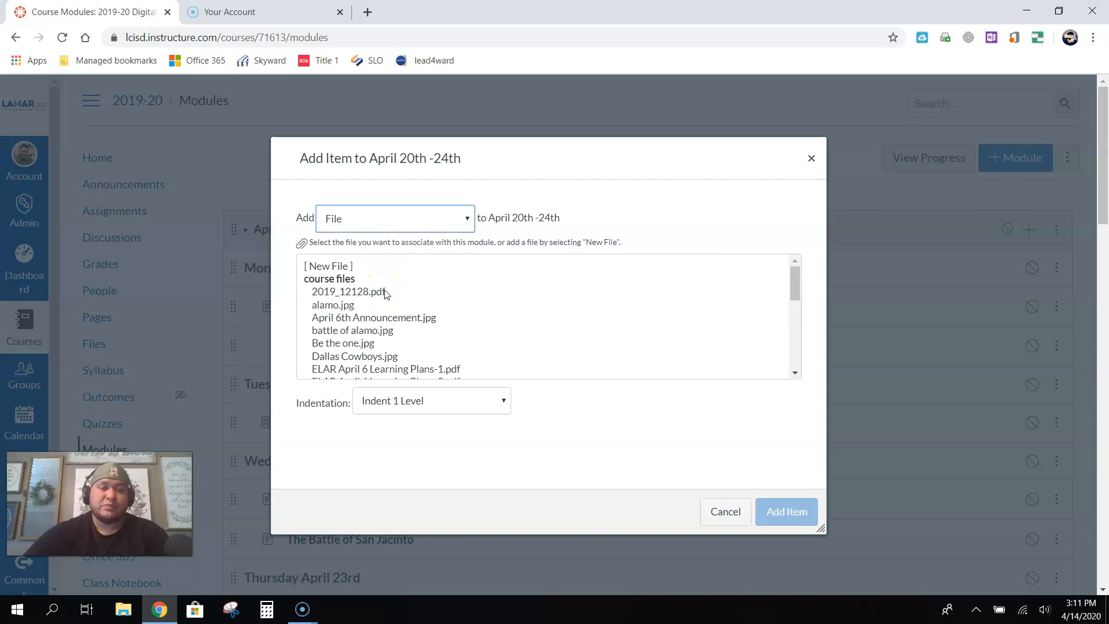
pyautogui.click(344, 268)
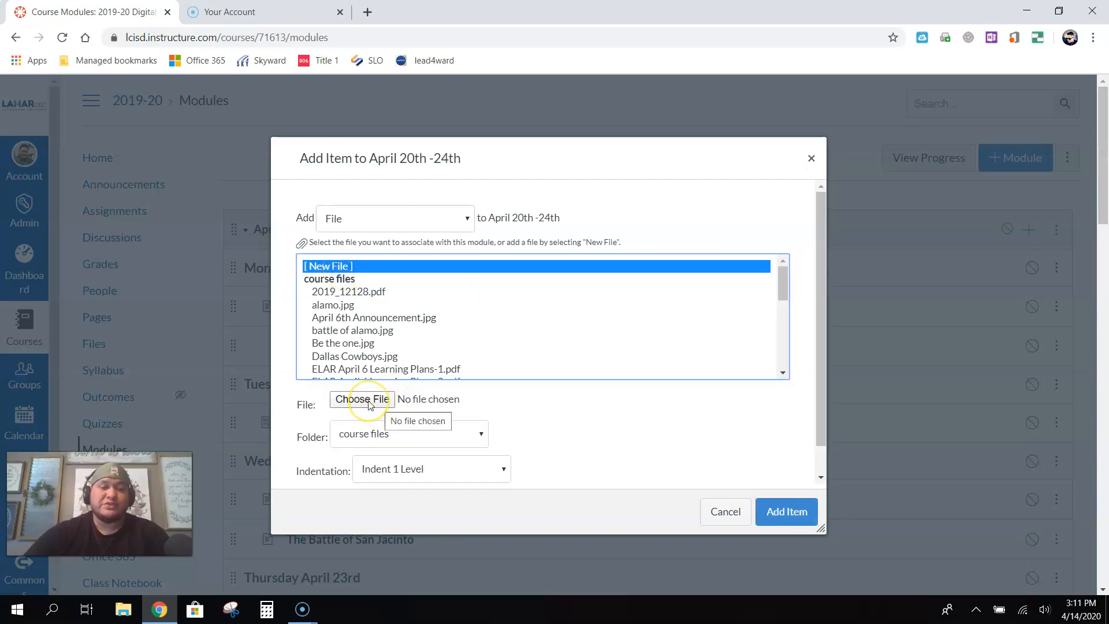
pyautogui.click(369, 403)
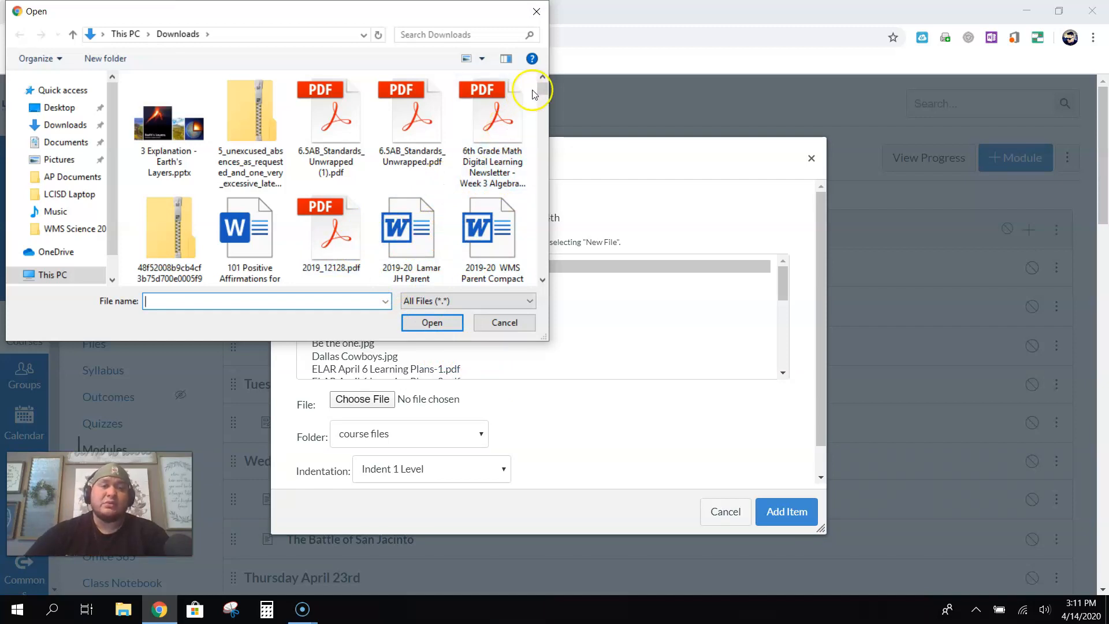
pyautogui.moveTo(545, 88); pyautogui.dragTo(540, 124)
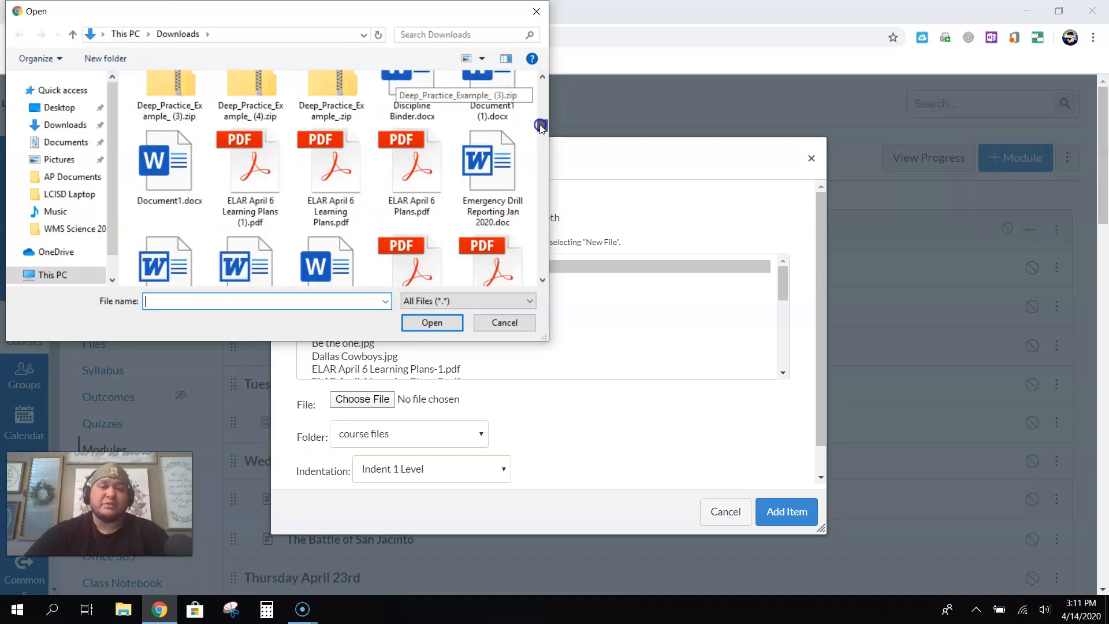
# Try to open the upload file under the name "WLP April 20th - 24th" in place of "ELAR April 6 Plans.pdf".
pyautogui.click(418, 167)
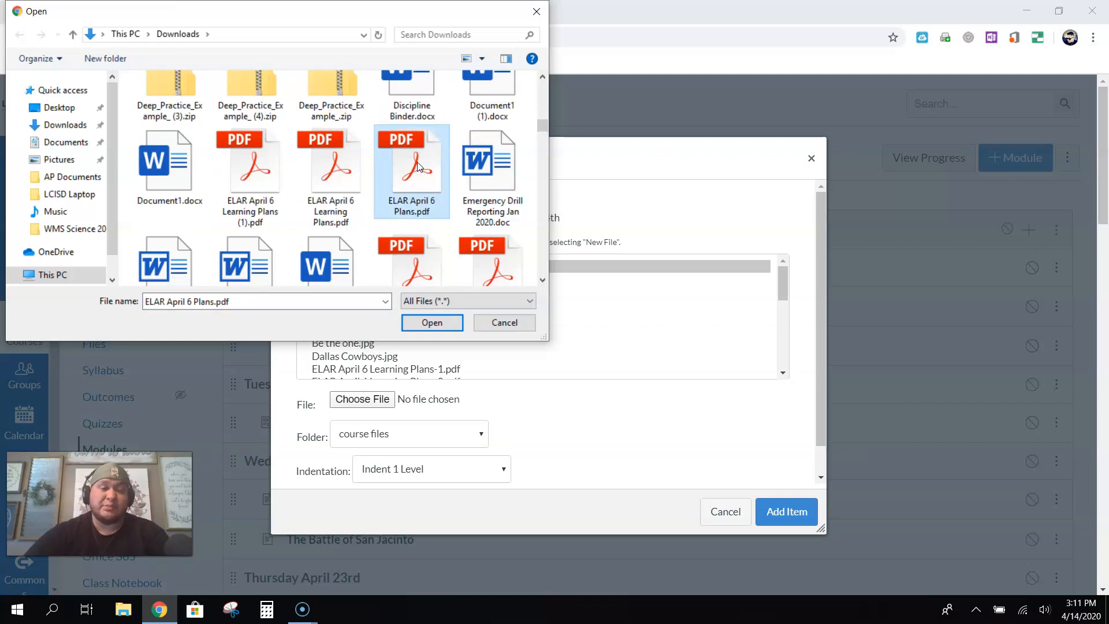
pyautogui.click(242, 301)
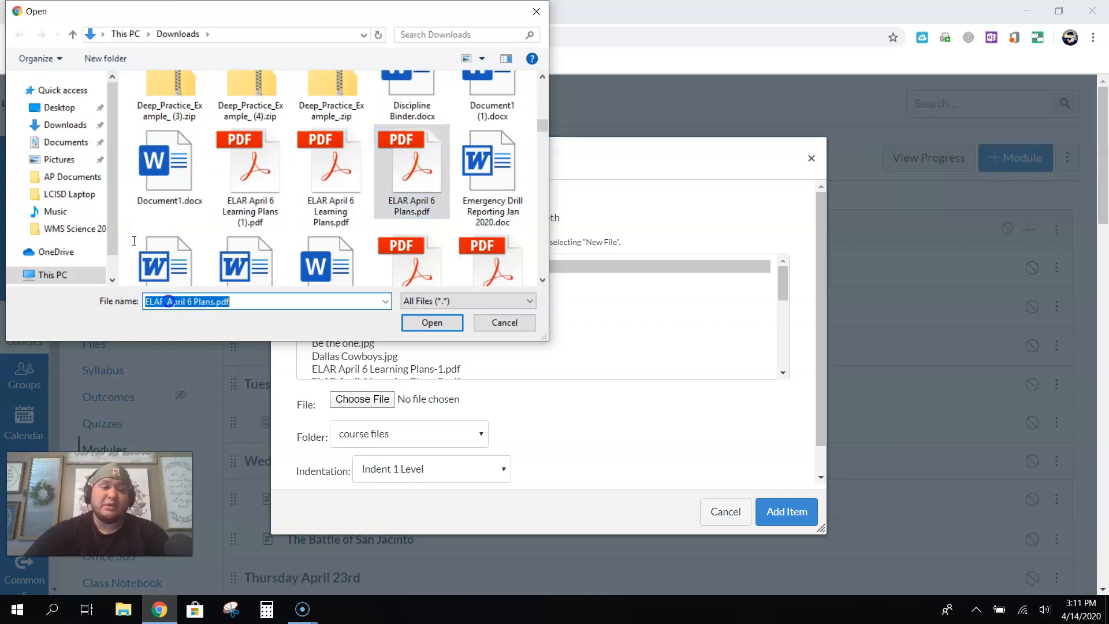
pyautogui.press('BackSpace')
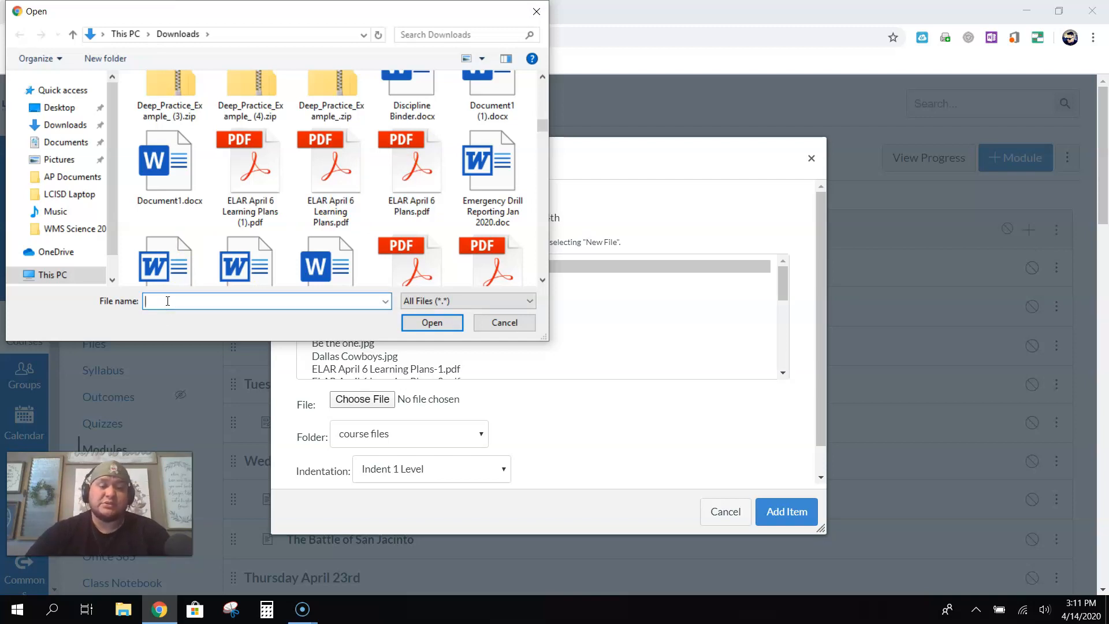
pyautogui.write('W')
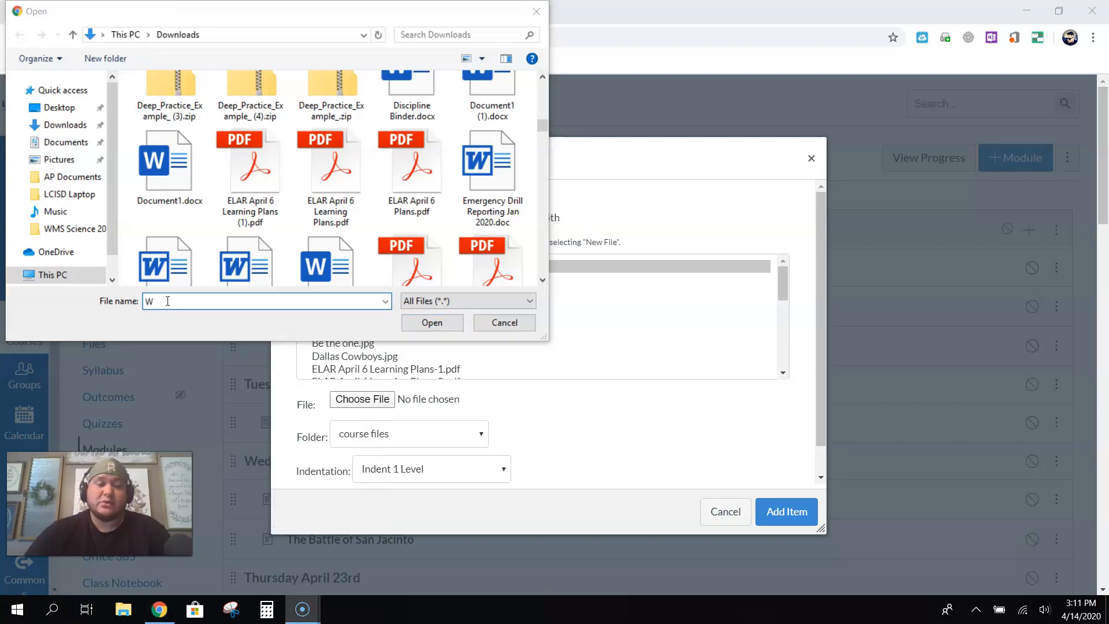
pyautogui.click(168, 301)
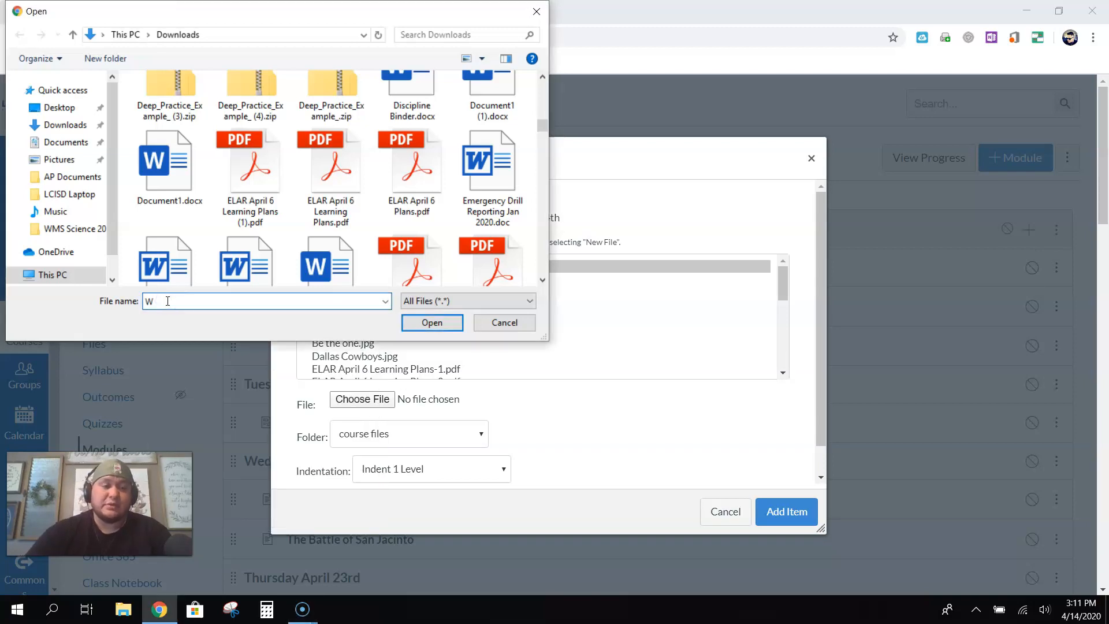
pyautogui.write('LP')
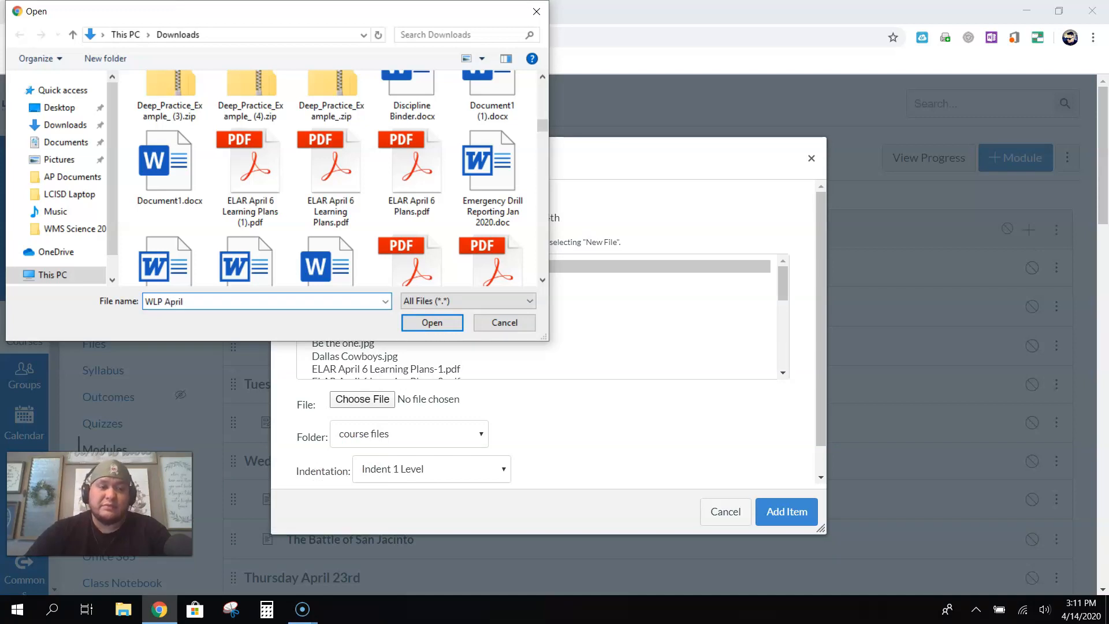
pyautogui.write('April 20th - 2')
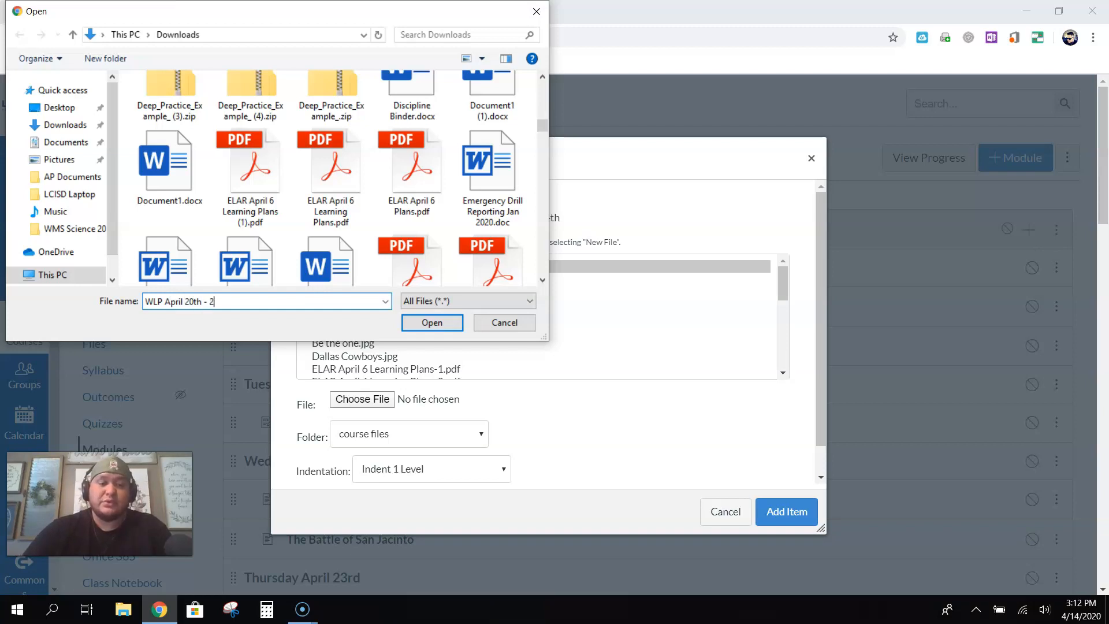
pyautogui.write('h')
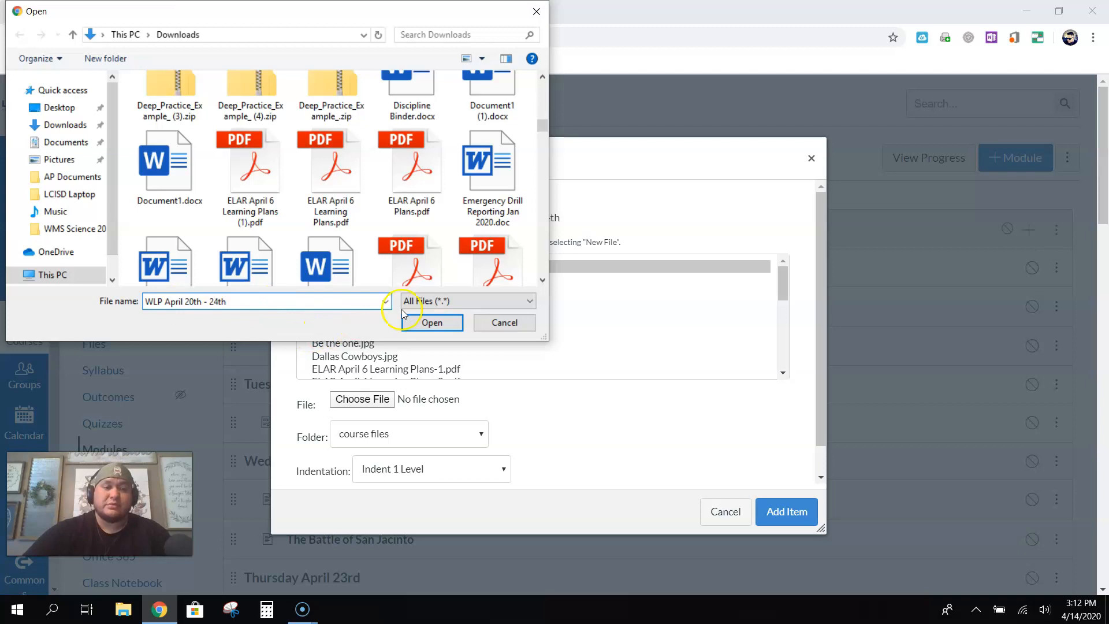
pyautogui.click(418, 328)
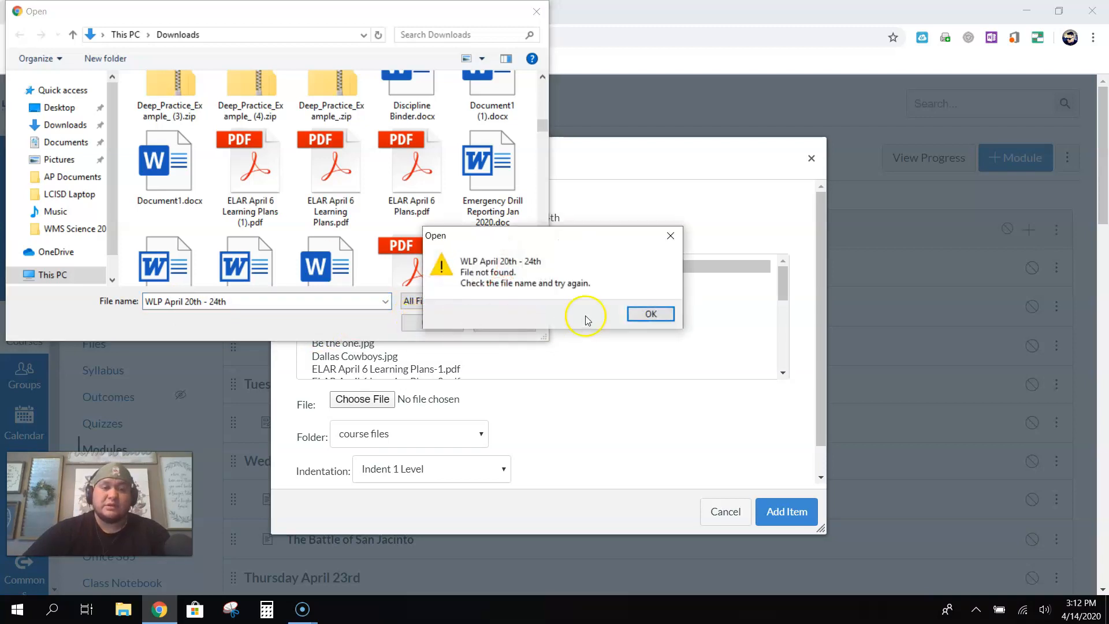
pyautogui.click(659, 315)
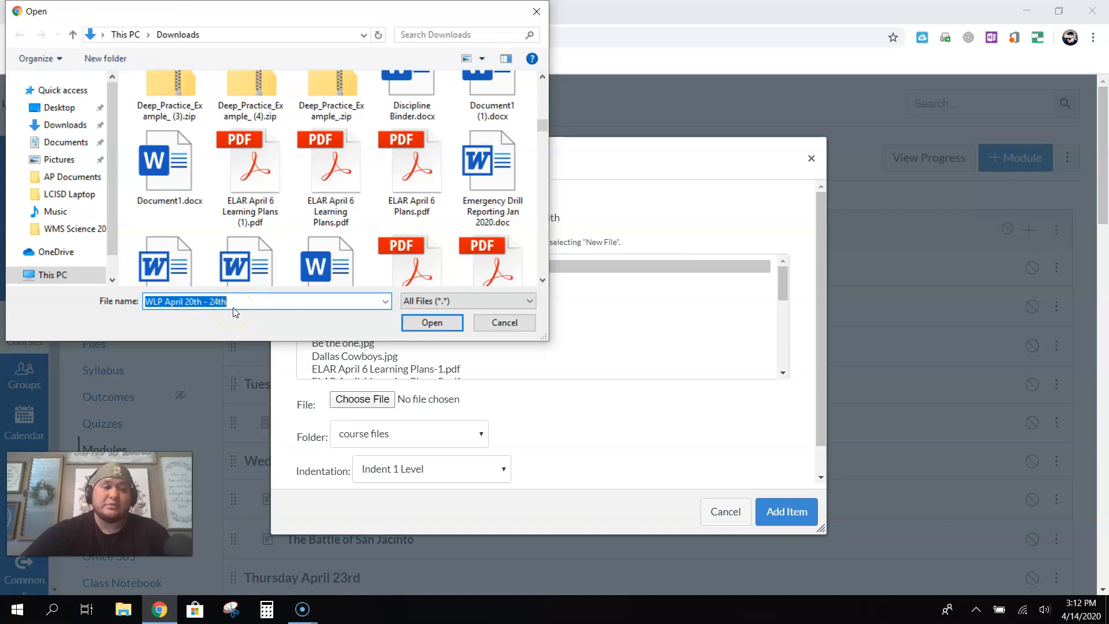
# Choose "ELAR April 6 Learning Plans.pdf" from the Downloads folder as the file to upload, replacing the entered file name.
pyautogui.press('BackSpace')
pyautogui.click(340, 204)
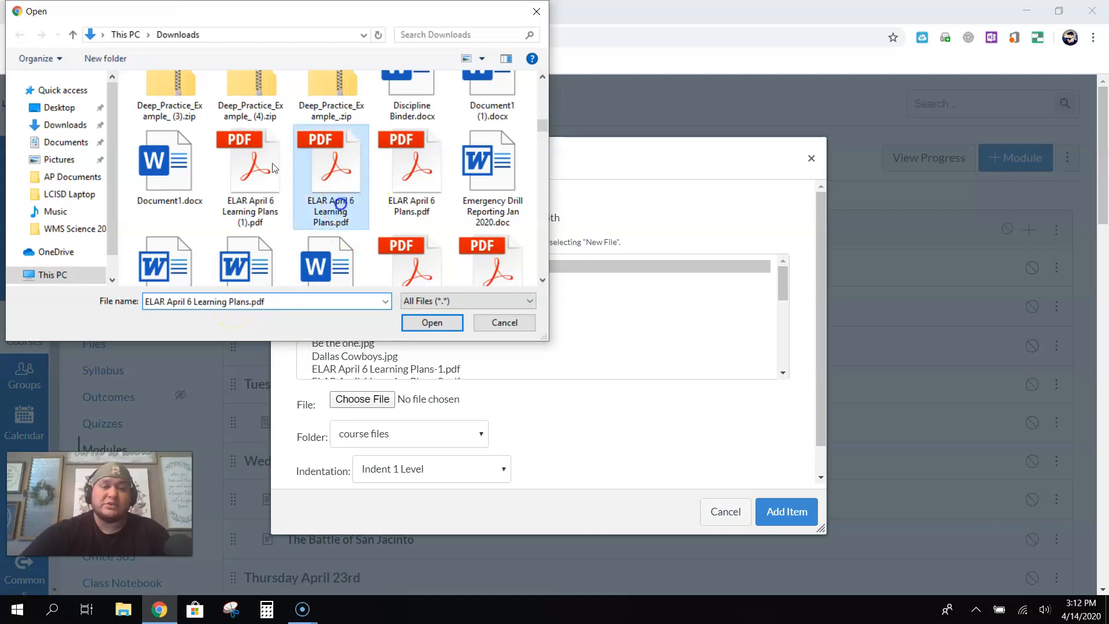
pyautogui.click(433, 322)
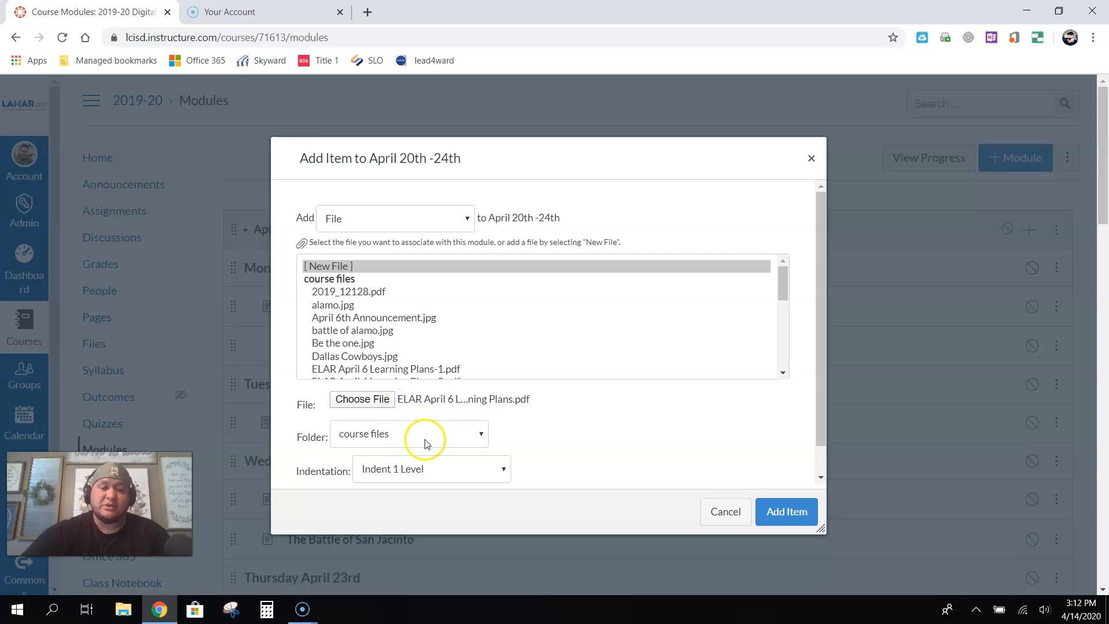
# Add the chosen learning plan PDF to the "April 20th -24th" module, stored in course files and indented one level.
pyautogui.click(784, 520)
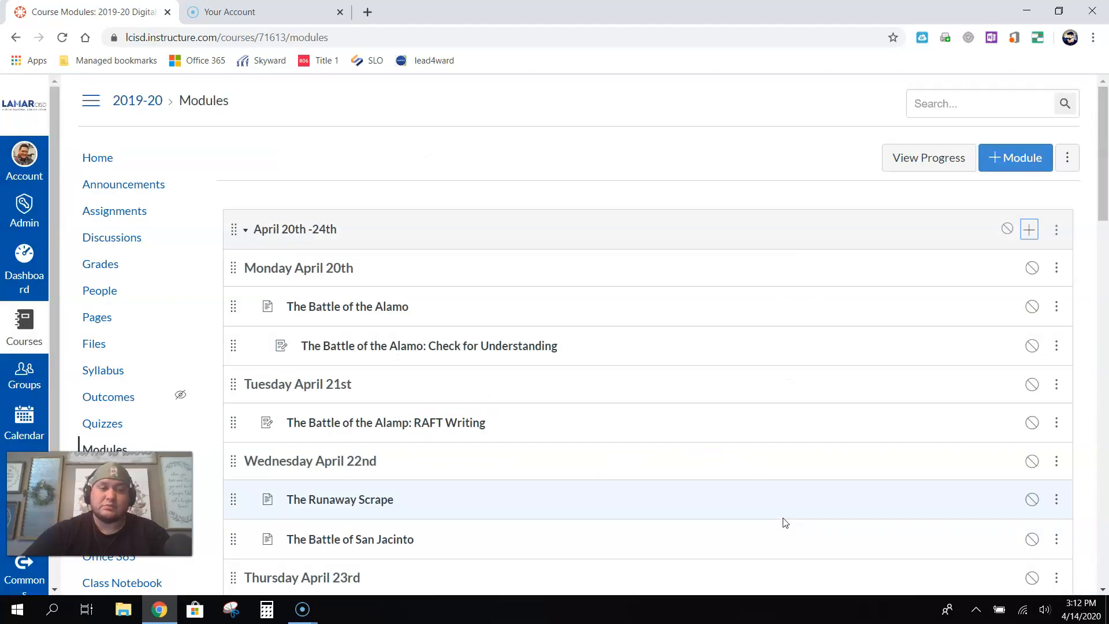
pyautogui.scroll(-6, 800, 453)
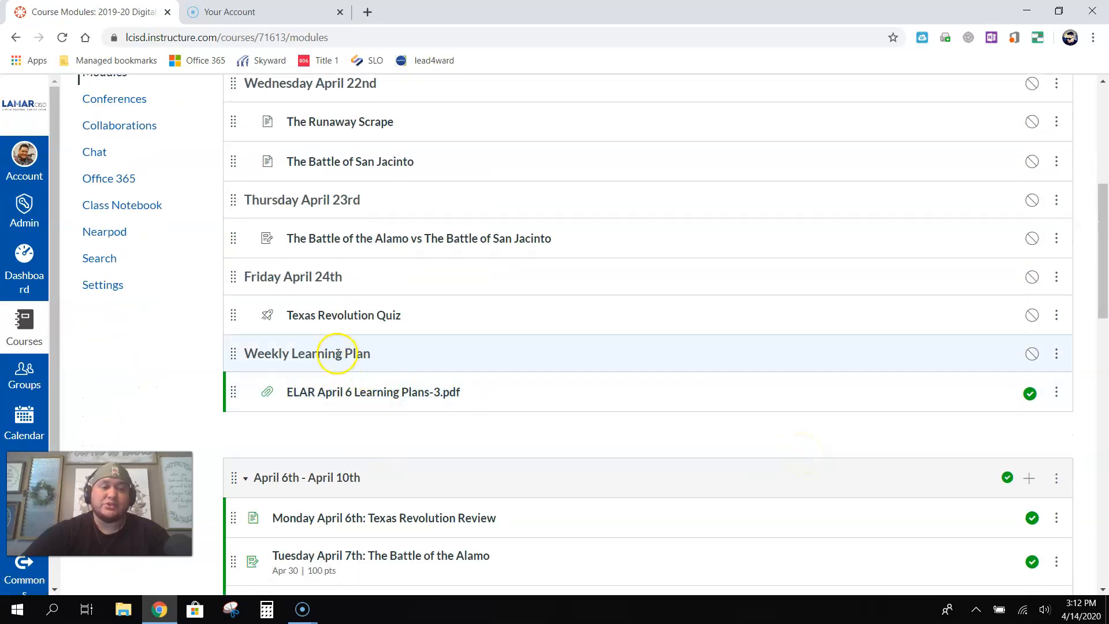
# Open the learning plan PDF under the "Weekly Learning Plan" header and look through both pages of its preview.
pyautogui.click(397, 393)
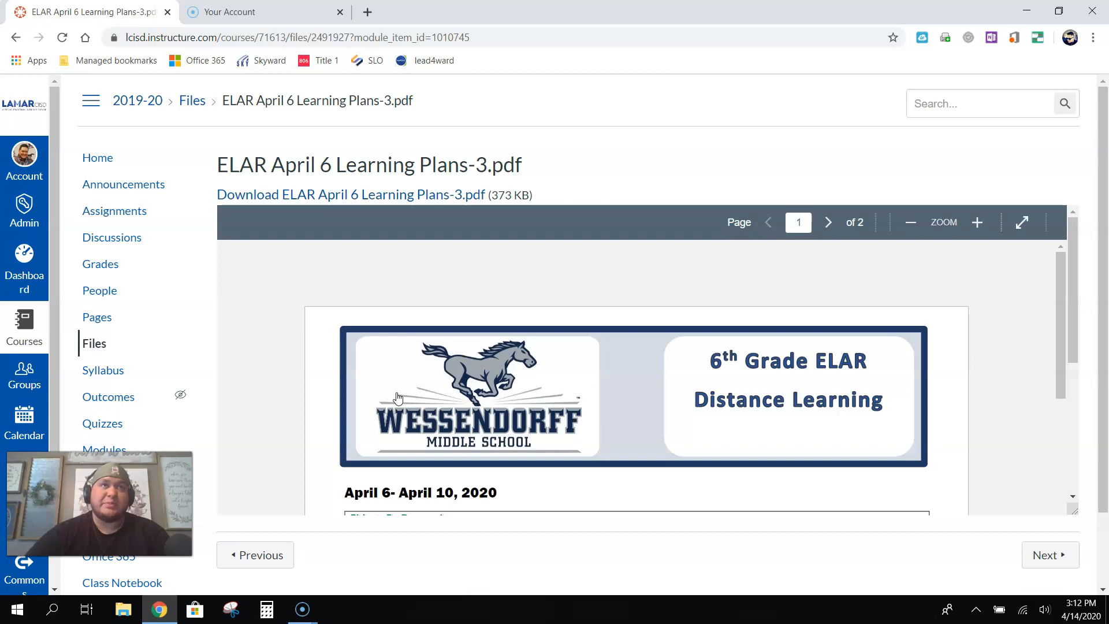
pyautogui.scroll(-5, 562, 414)
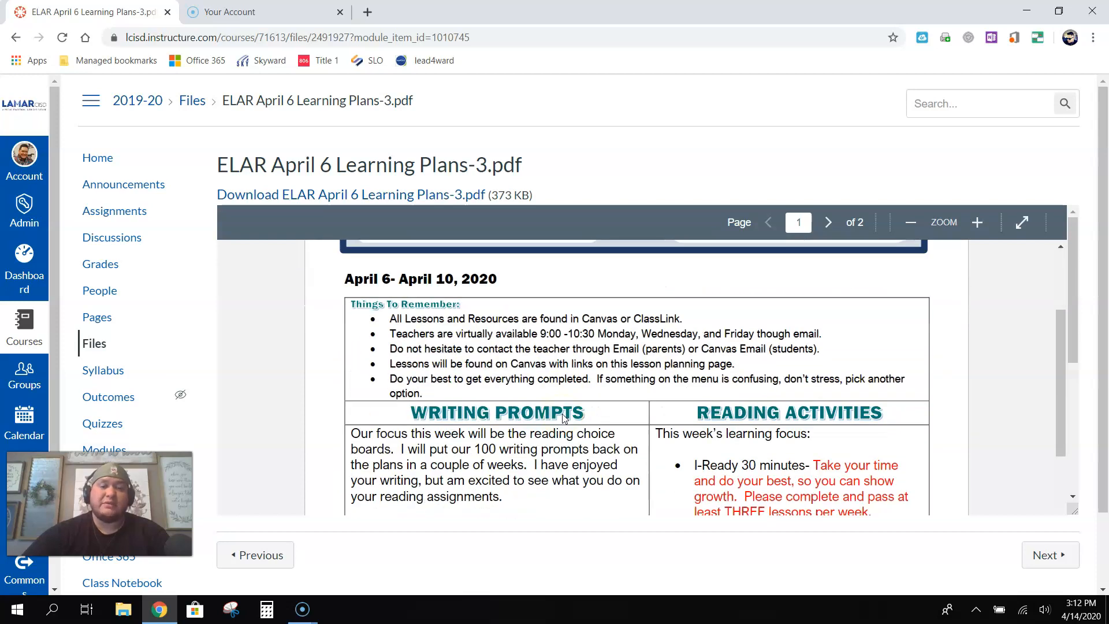
pyautogui.scroll(-10, 563, 413)
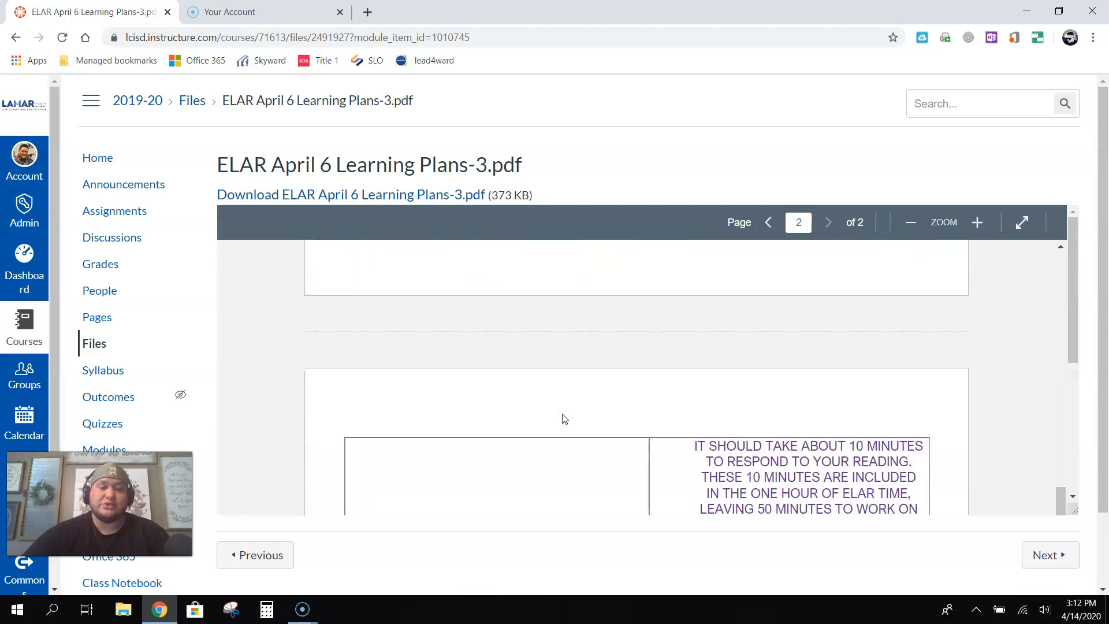
pyautogui.scroll(15, 565, 418)
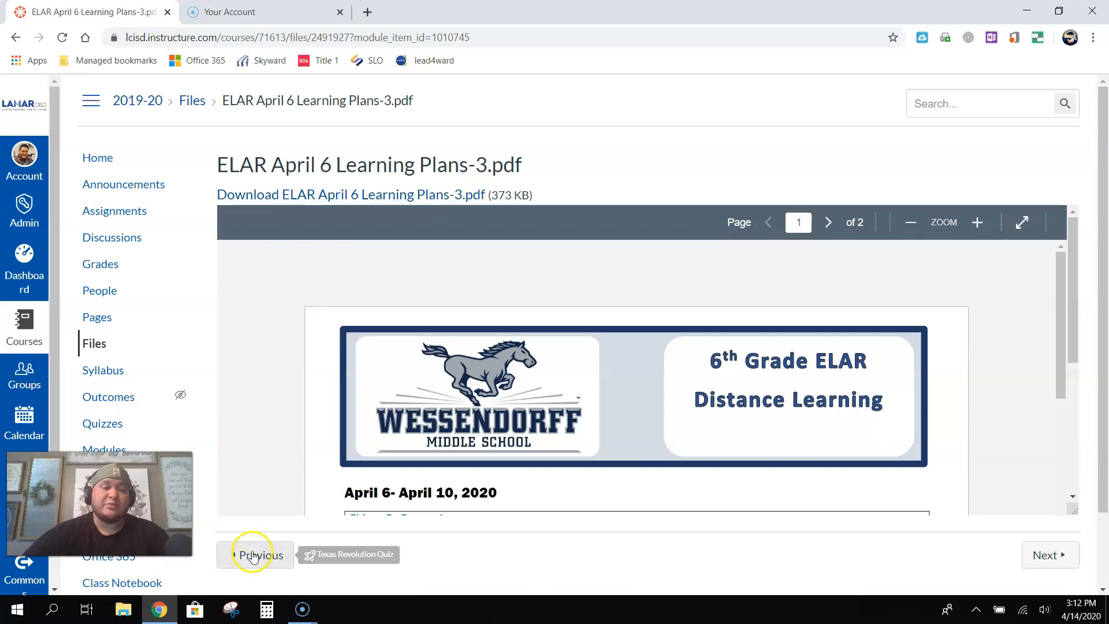
# Return to the course's Modules page and review the "April 20th -24th" module from its first day header to the learning plan file.
pyautogui.click(110, 447)
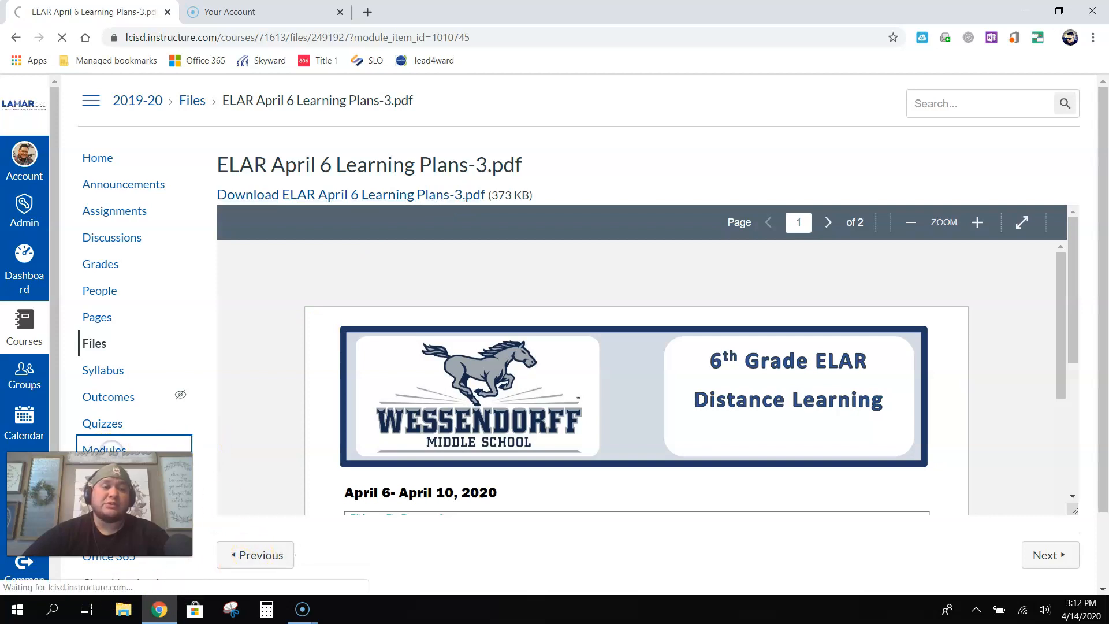
pyautogui.scroll(-2, 508, 467)
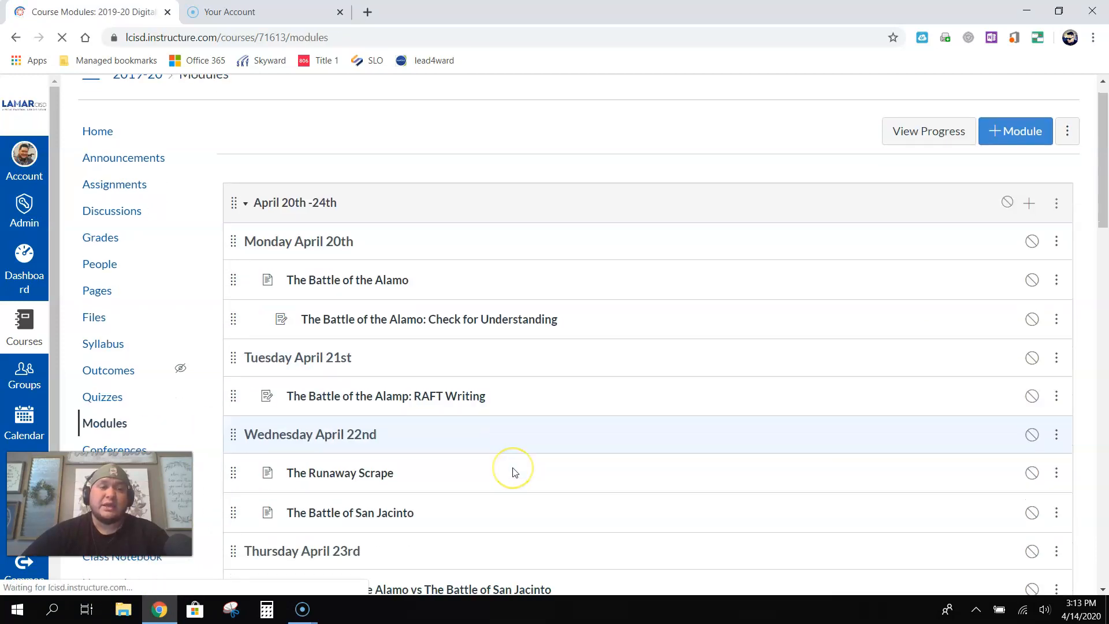
pyautogui.scroll(-4, 515, 472)
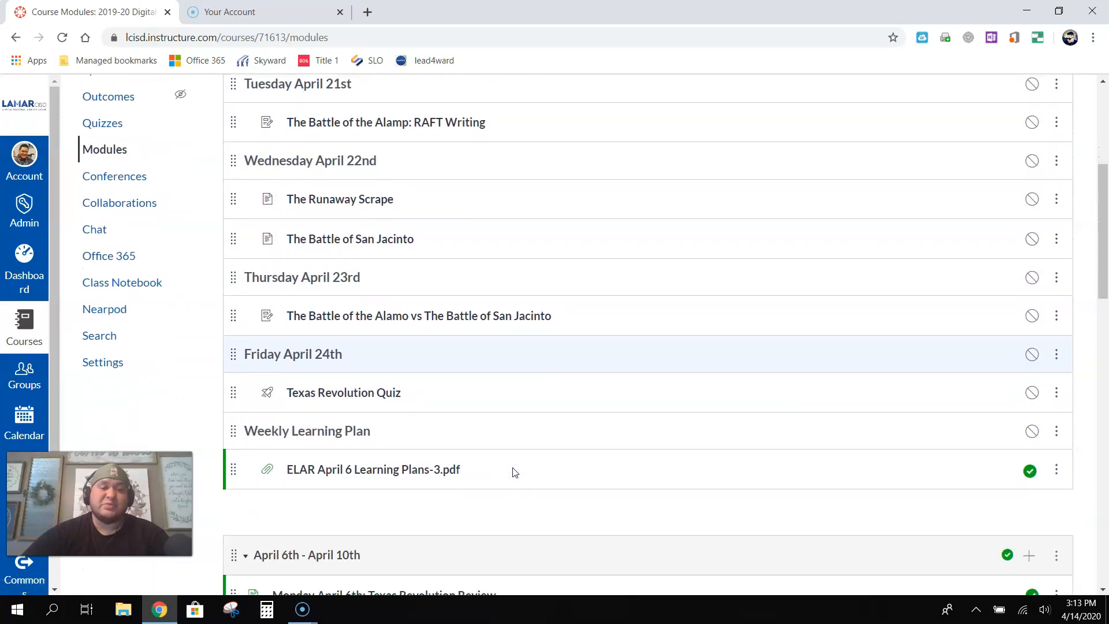
pyautogui.scroll(6, 515, 472)
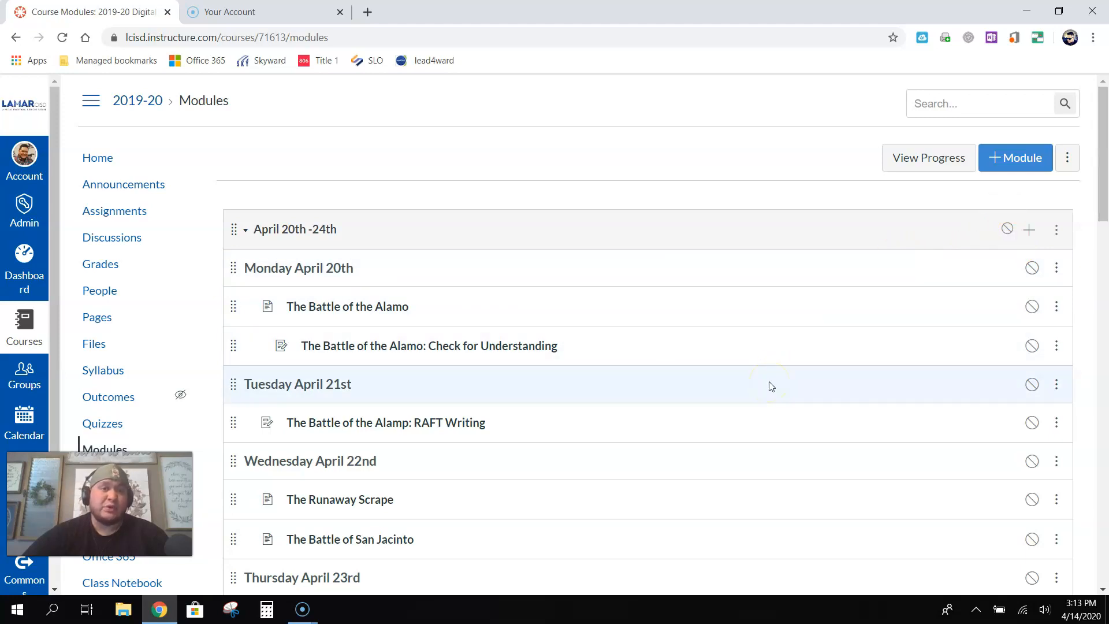
pyautogui.scroll(-1, 771, 386)
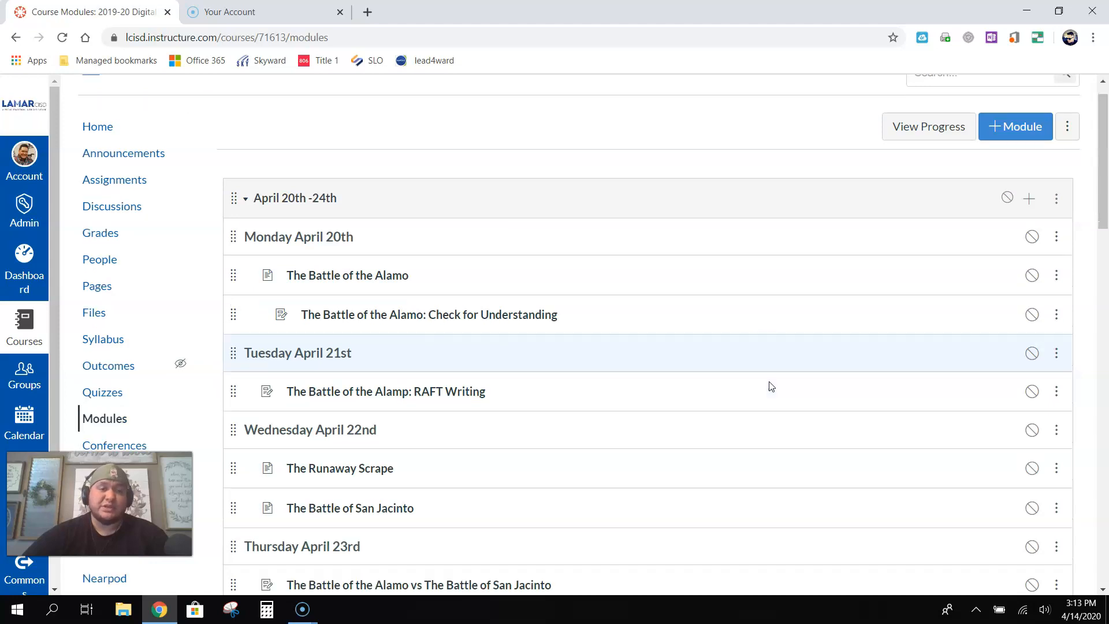